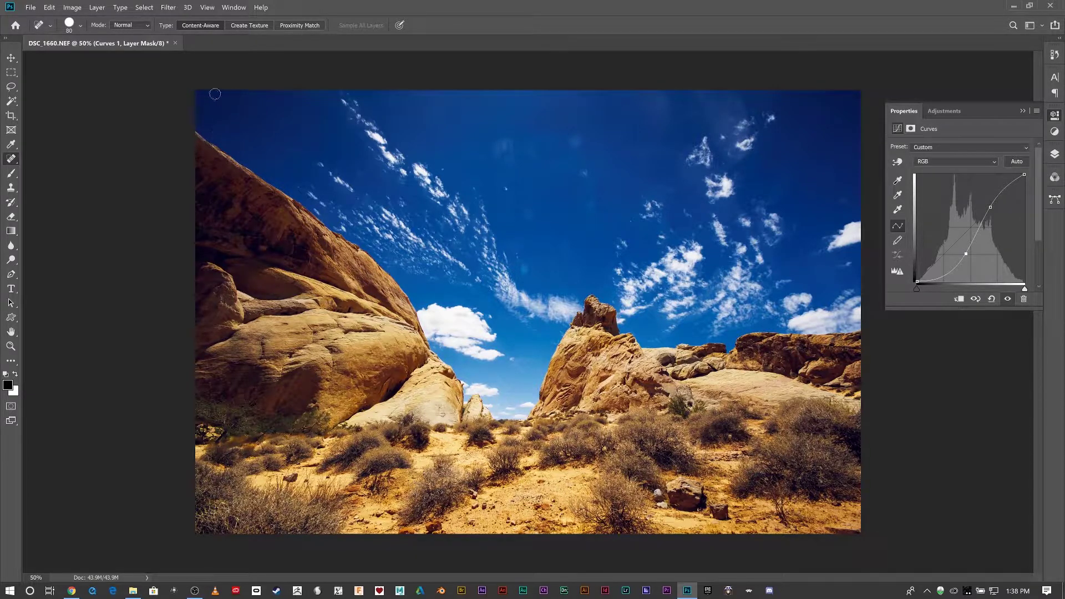
- Try resizing the image to a width of 8 inches at 300 pixels/inch, and undo the resize
click(74, 8)
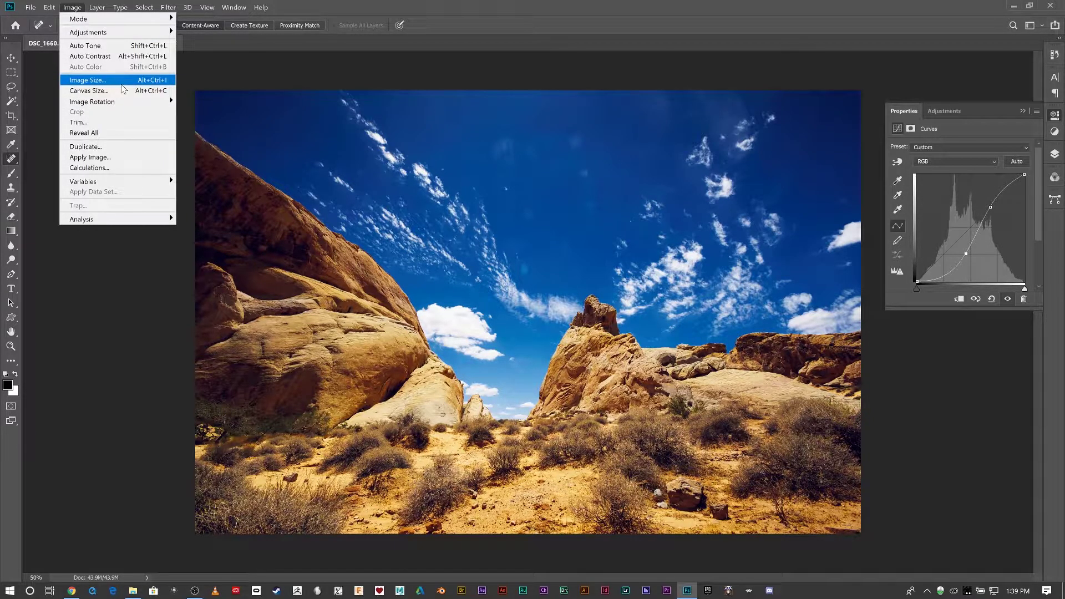
click(121, 81)
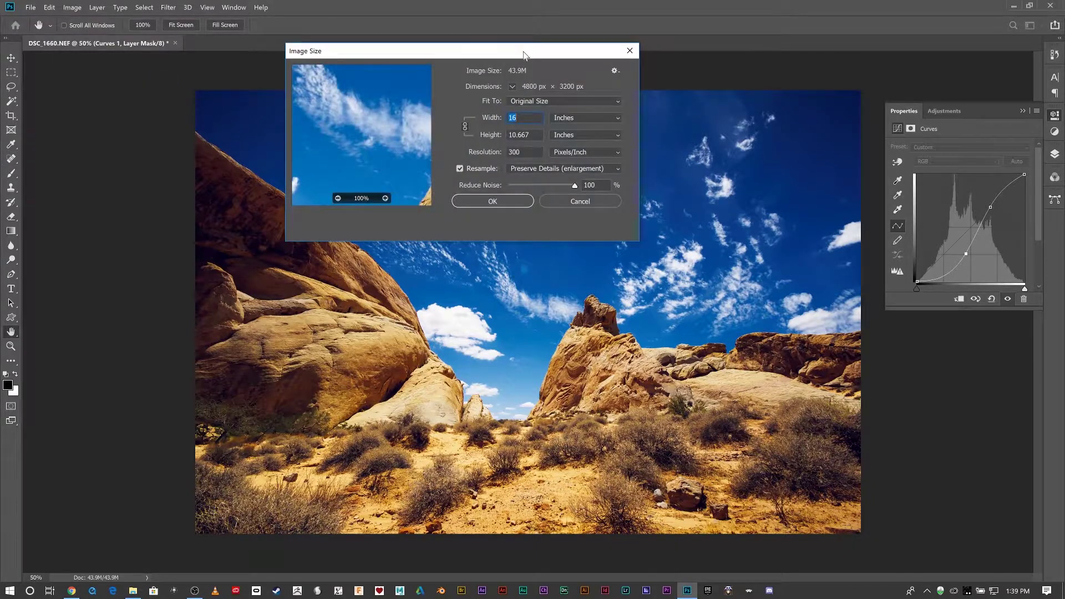
drag(523, 54, 516, 90)
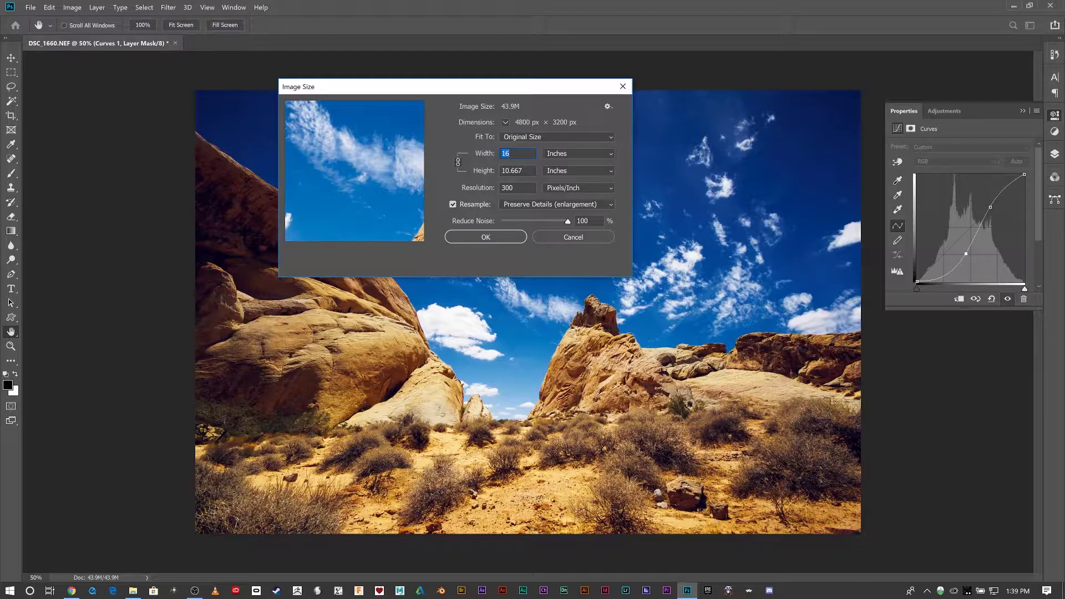
drag(514, 188, 497, 192)
click(516, 153)
key(BackSpace)
key(BackSpace)
text(8)
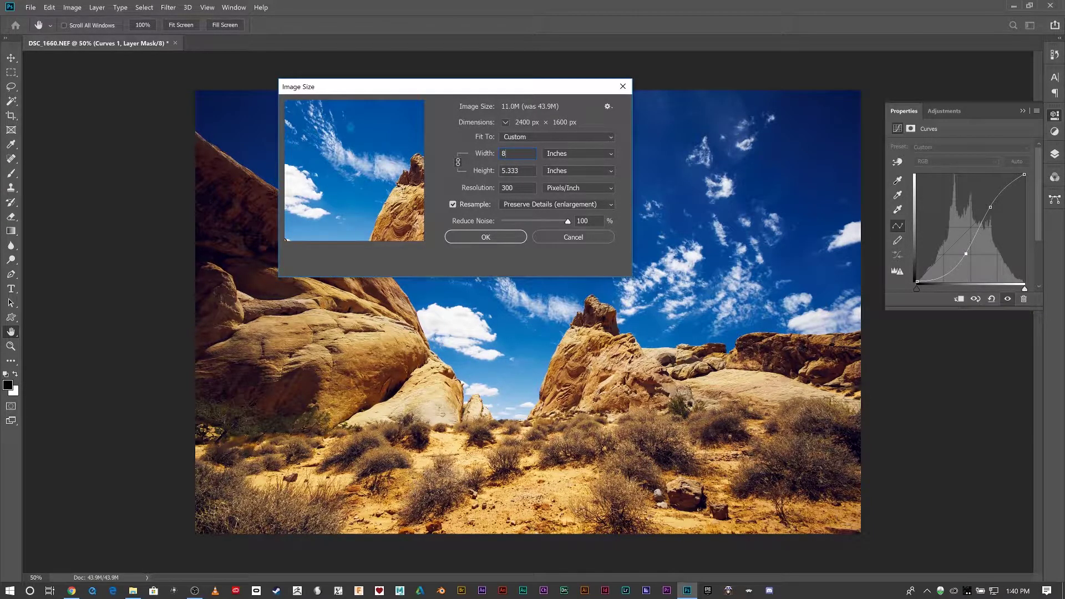
click(507, 234)
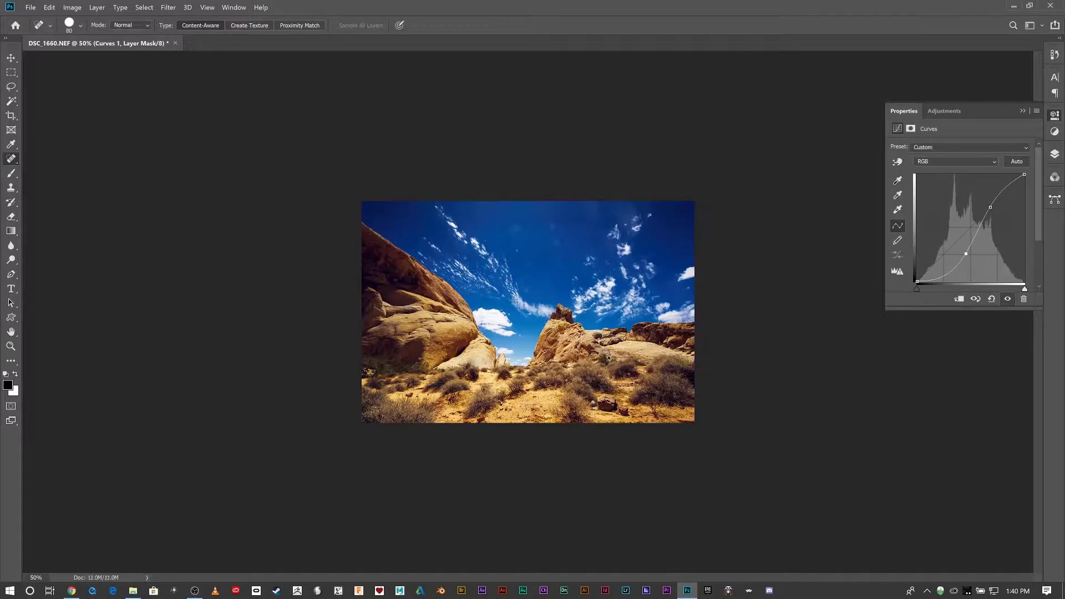
key(ctrl+z)
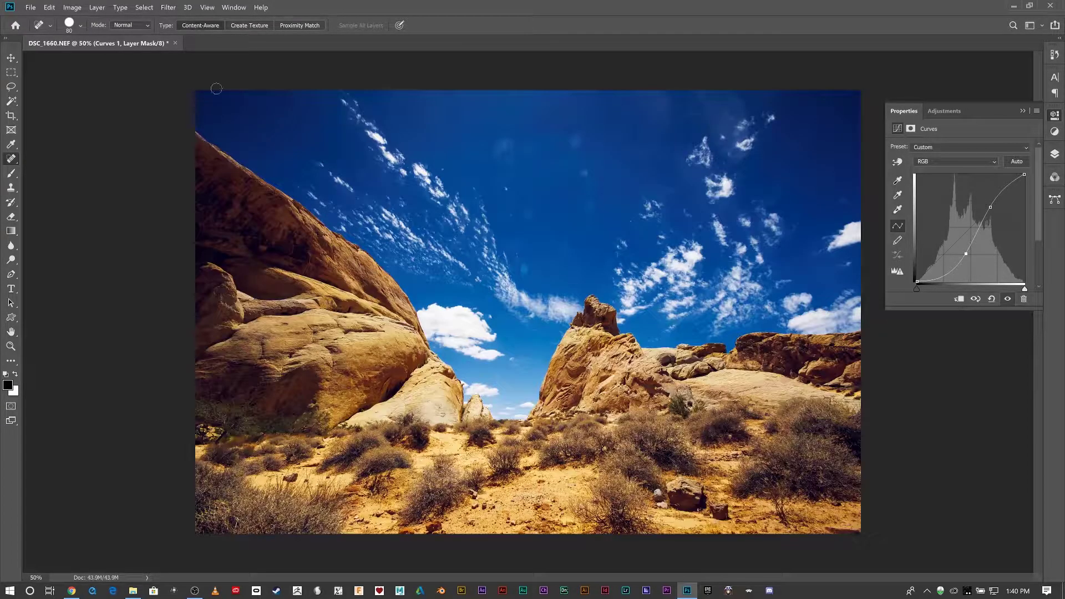
- Try reducing the image resolution to 72 pixels/inch, inspect the result at 100% zoom, and undo the resize
click(72, 7)
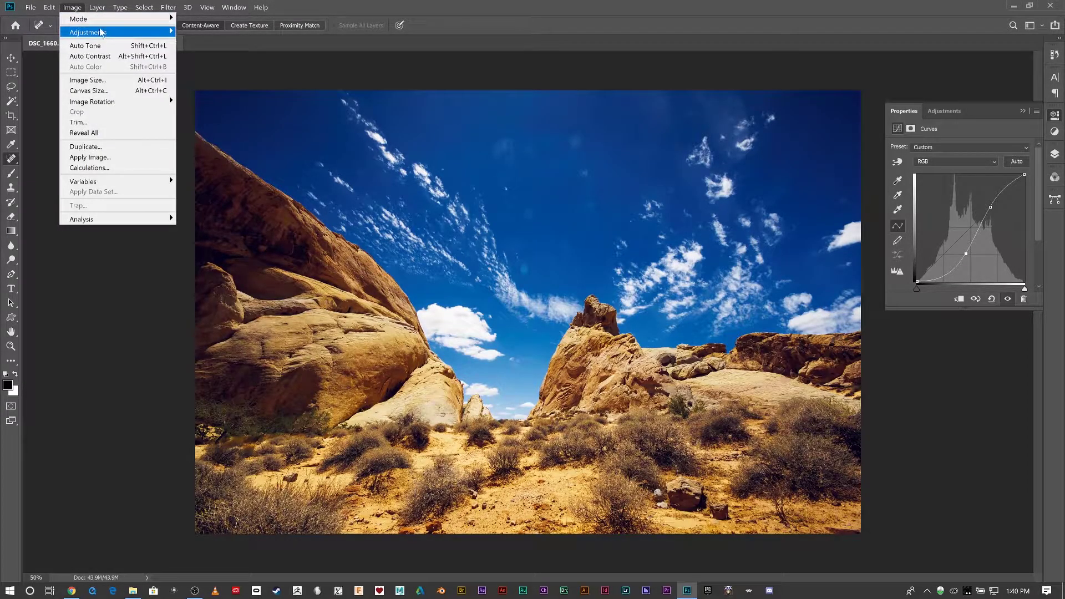
click(117, 81)
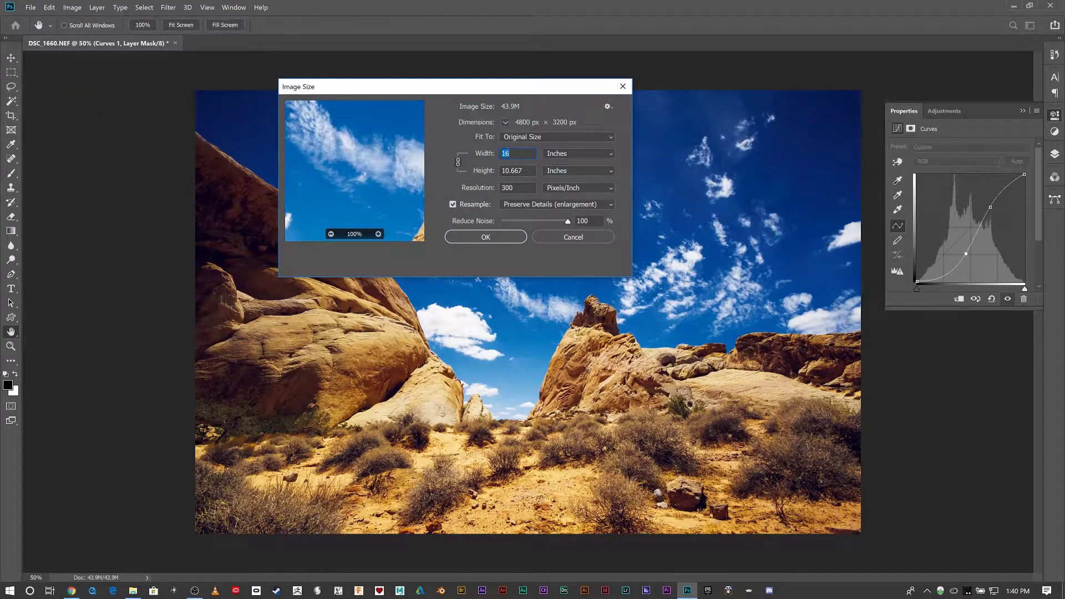
click(519, 188)
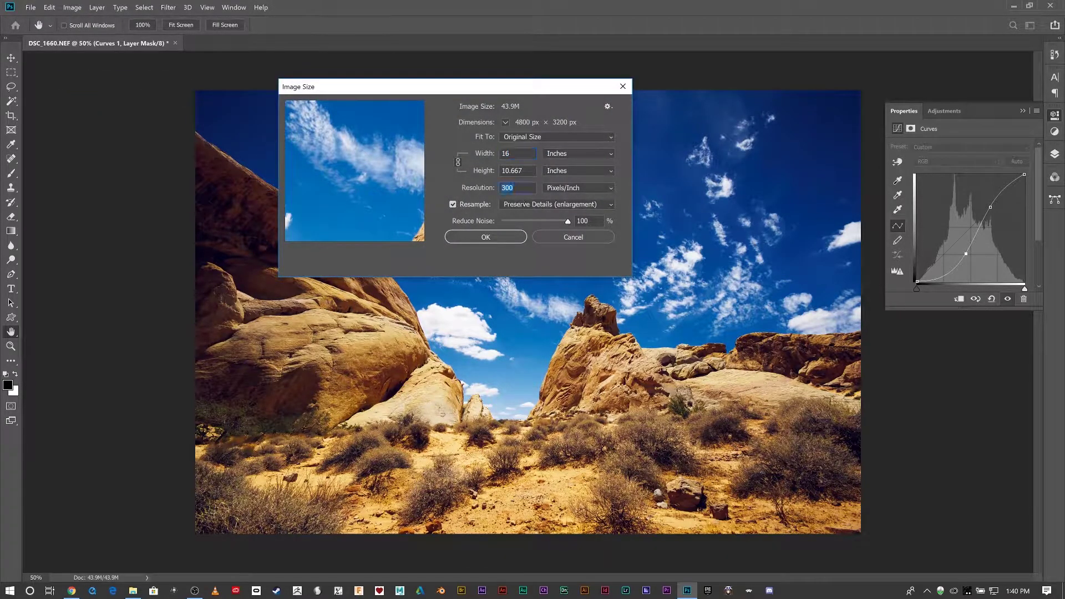
text(72)
click(485, 237)
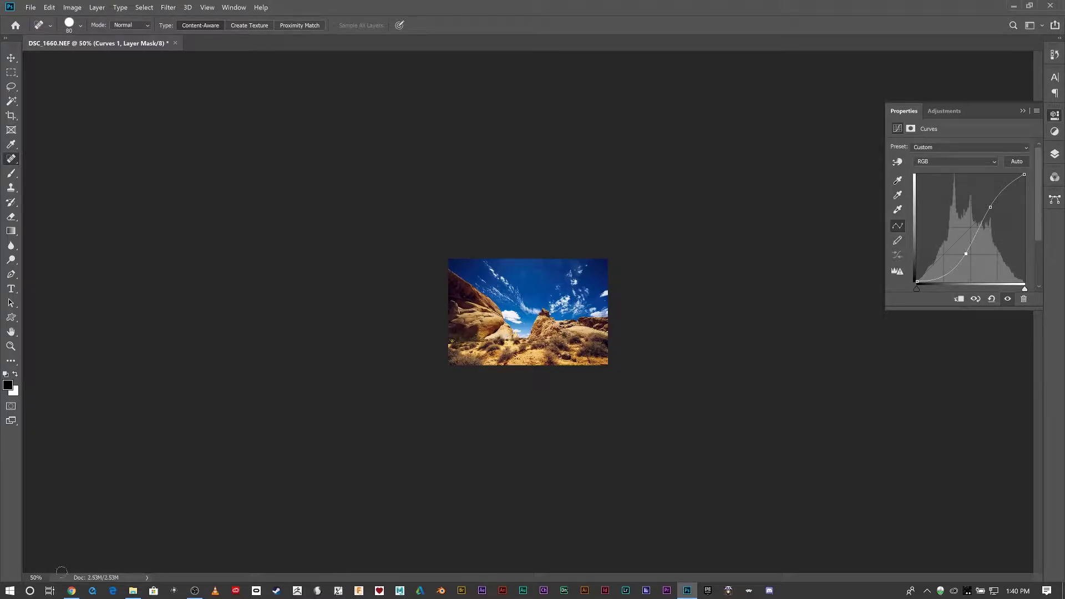
key(ctrl+plus)
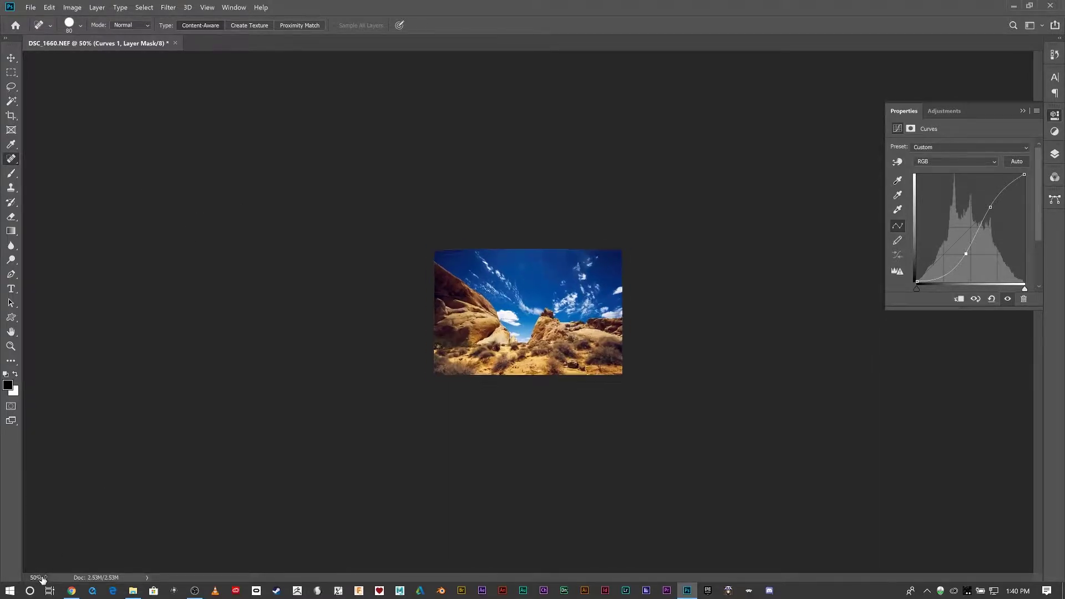
key(ctrl+plus)
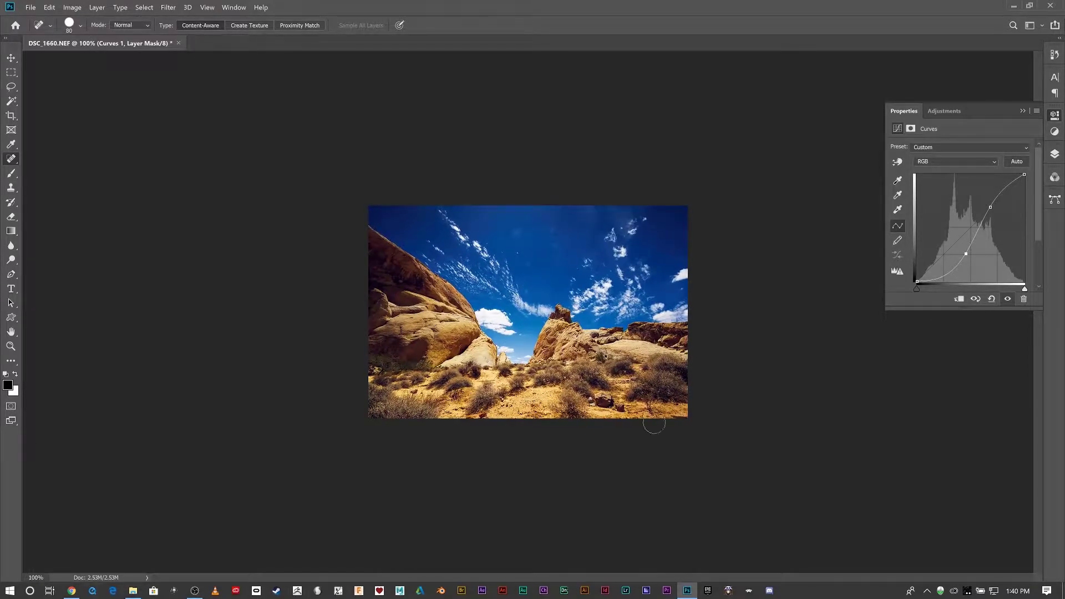
key(ctrl+z)
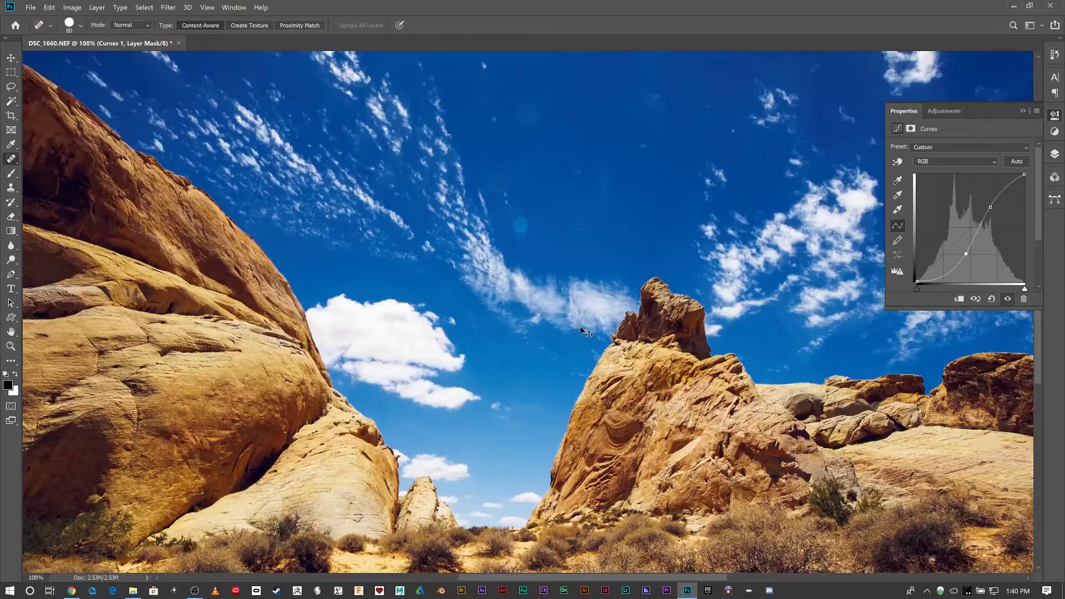
- Undo the Curves edit and reshape the RGB curve into an S-curve with darker shadows and brighter highlights
key(ctrl+z)
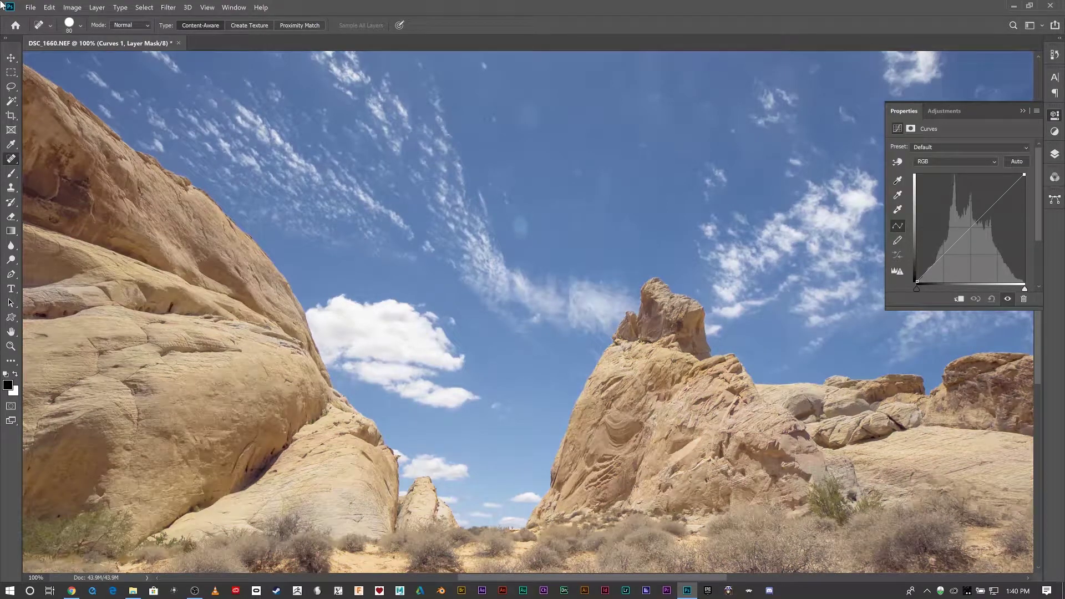
key(ctrl+minus)
key(ctrl+minus)
key(ctrl+minus)
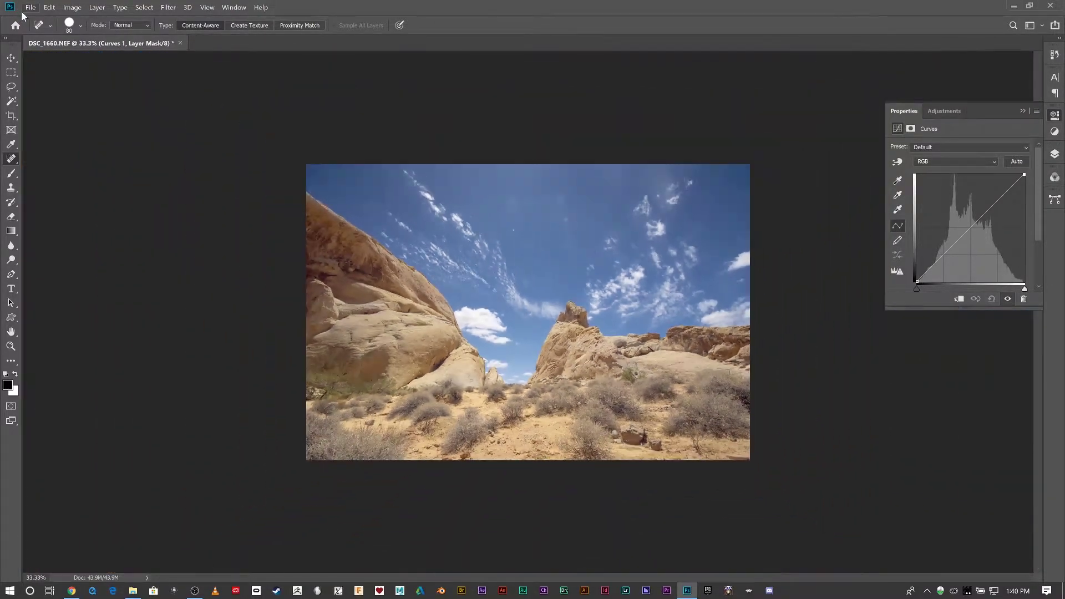
drag(967, 232, 984, 216)
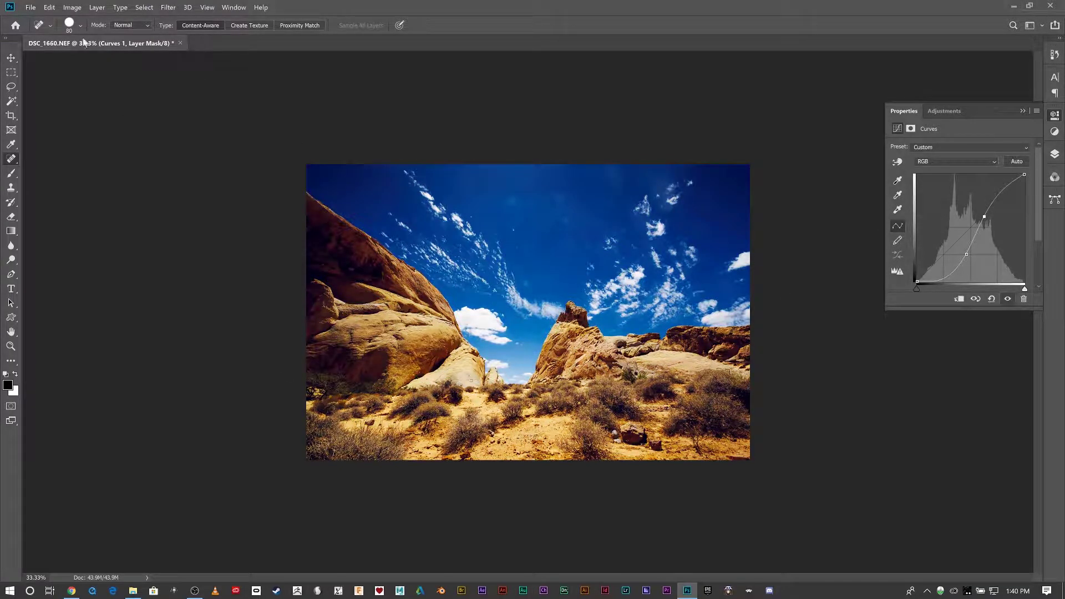
- Try image widths of 5 and 10 inches in the Image Size settings and cancel without applying them
click(71, 8)
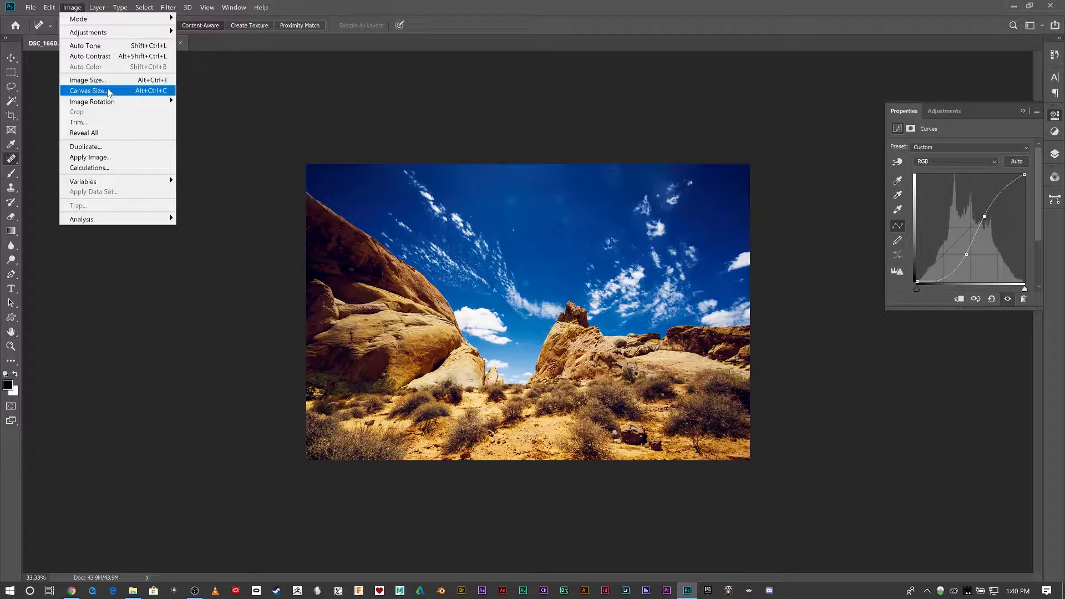
click(88, 80)
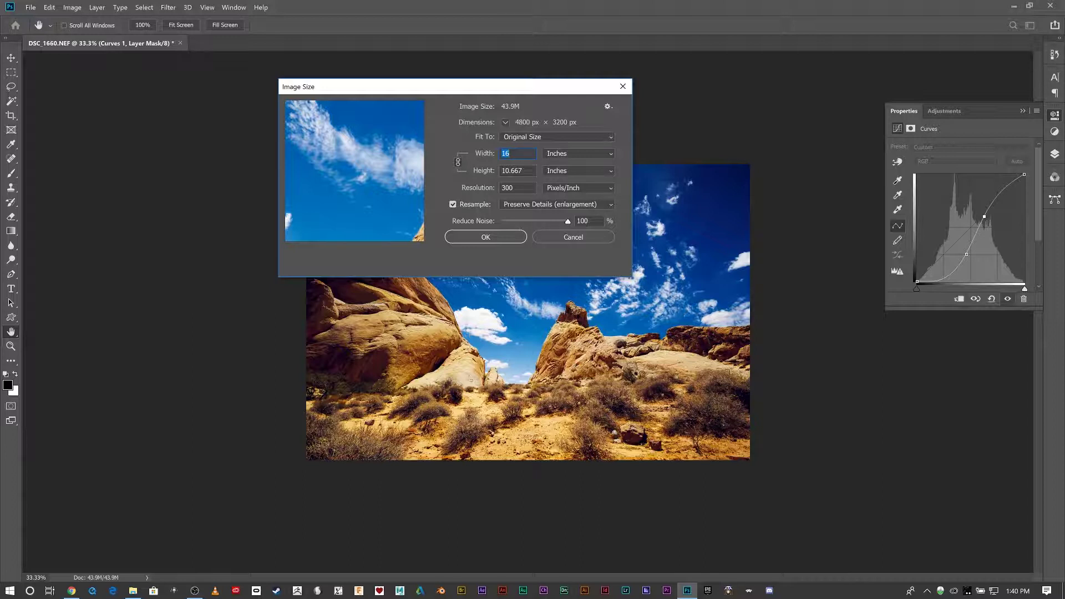
text(5)
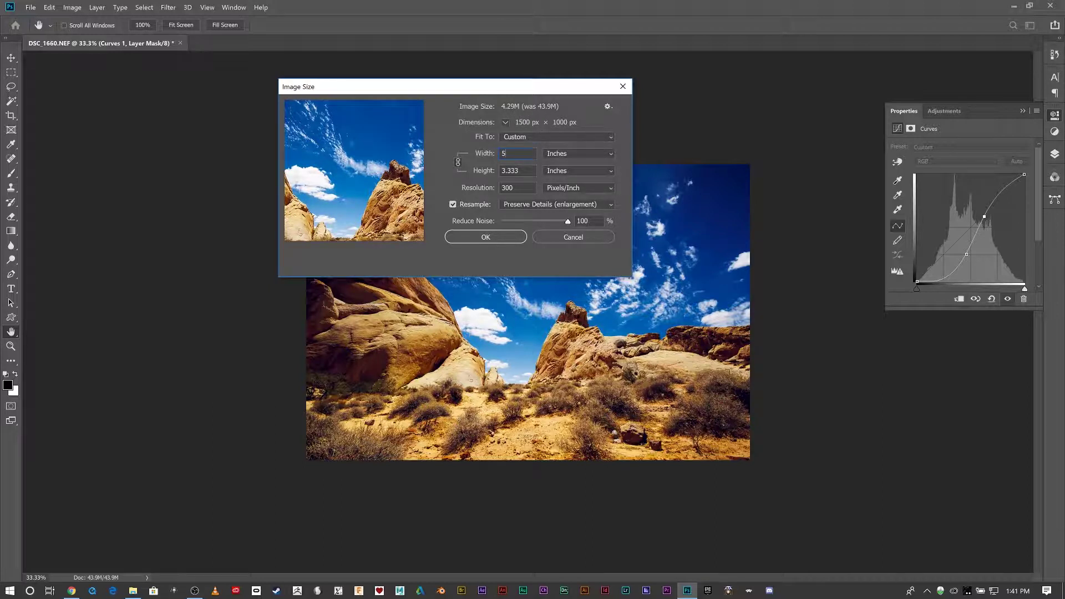
key(BackSpace)
text(10)
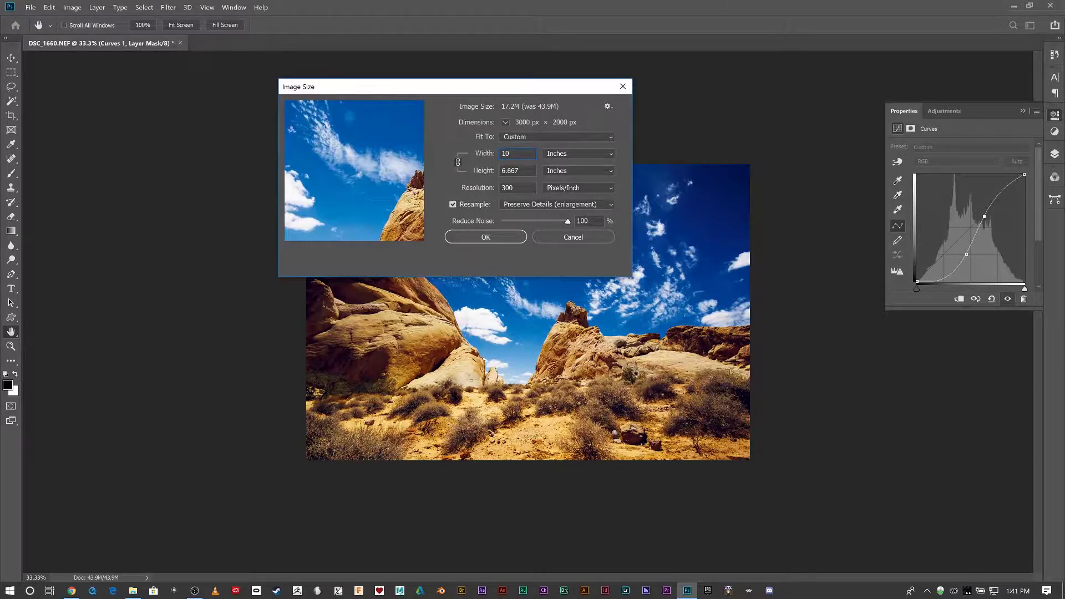
key(Tab)
click(536, 237)
- Try an image resolution of 72 pixels/inch in the Image Size settings and set it back to 300
click(72, 7)
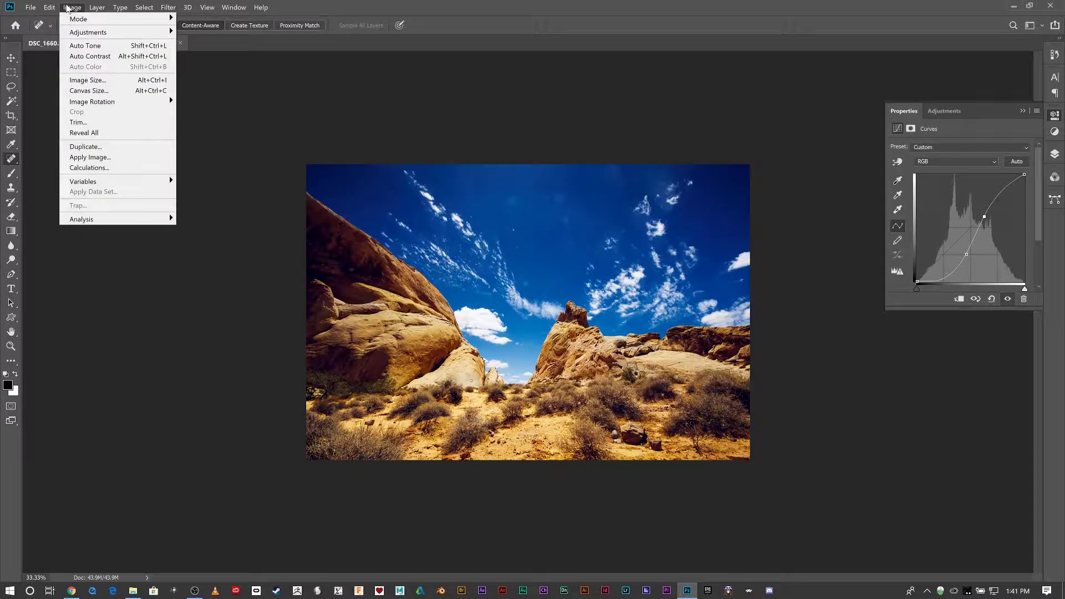
click(87, 80)
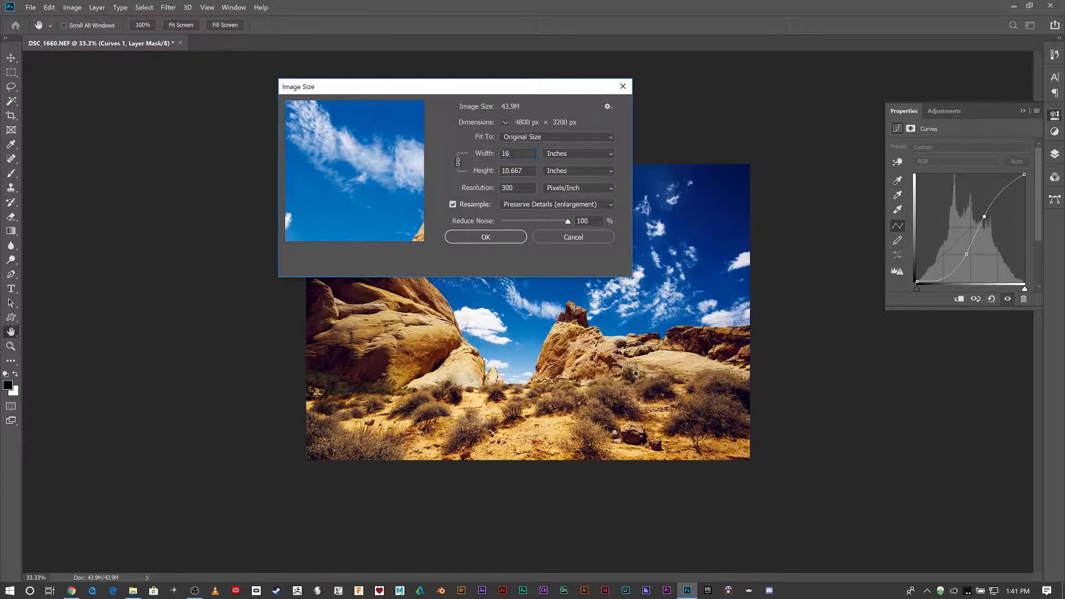
click(481, 190)
text(72)
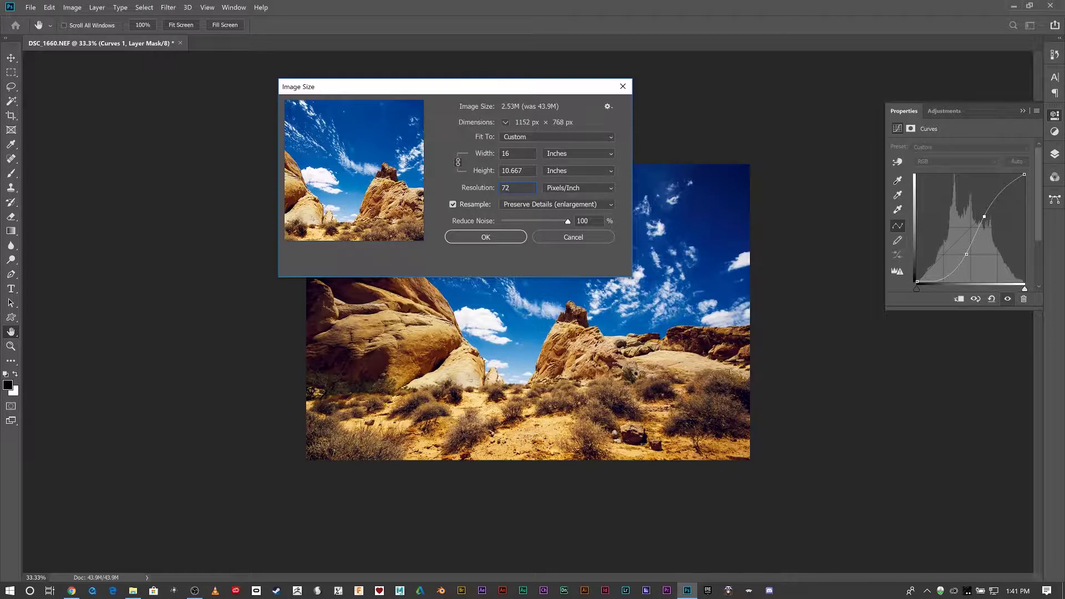
click(518, 170)
click(483, 187)
text(300)
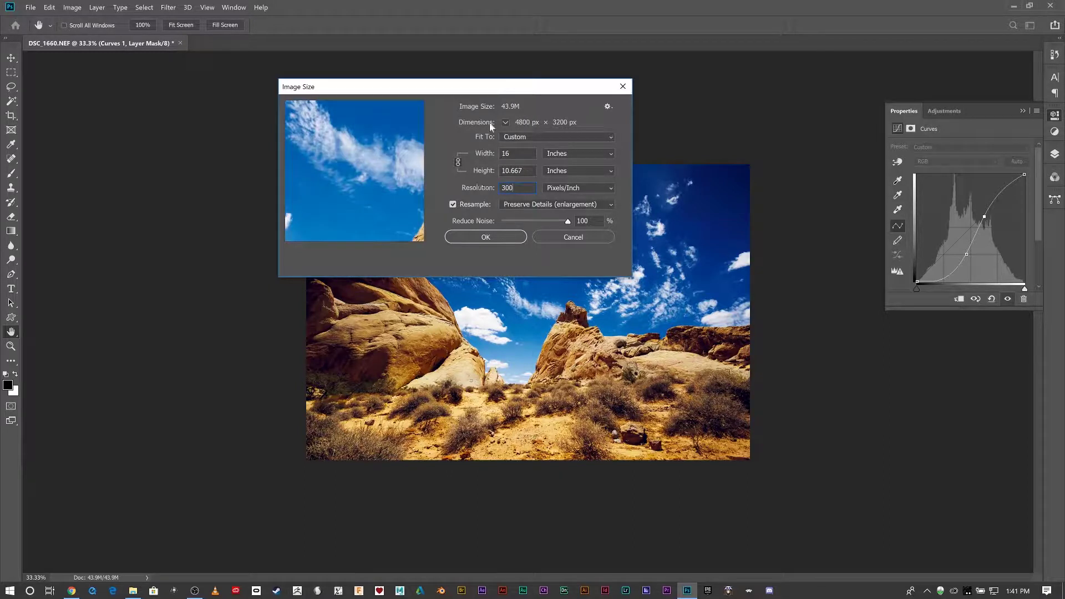
- Try an image width of 8 inches and cancel the Image Size changes
click(518, 154)
text(8)
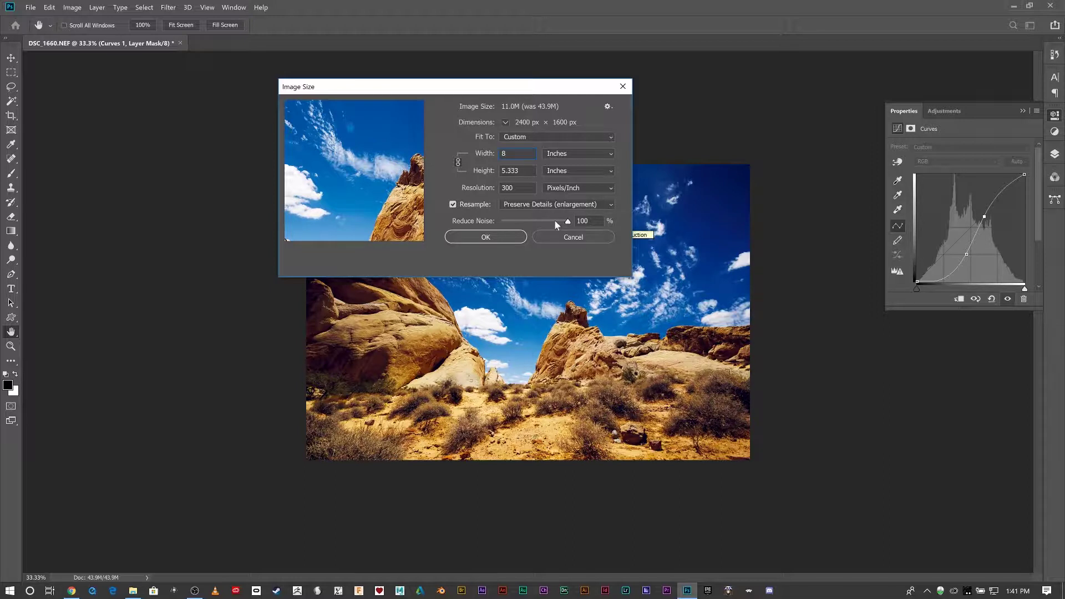
click(552, 240)
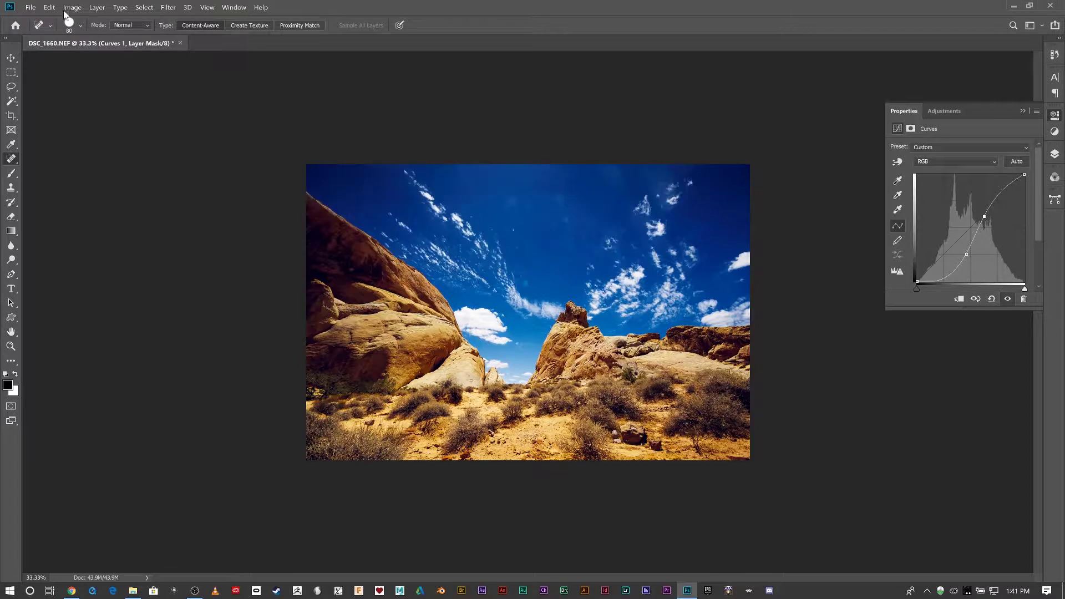
- Save the photo as a JPEG named DSC_166a0.jpg in the Examples folder
click(30, 7)
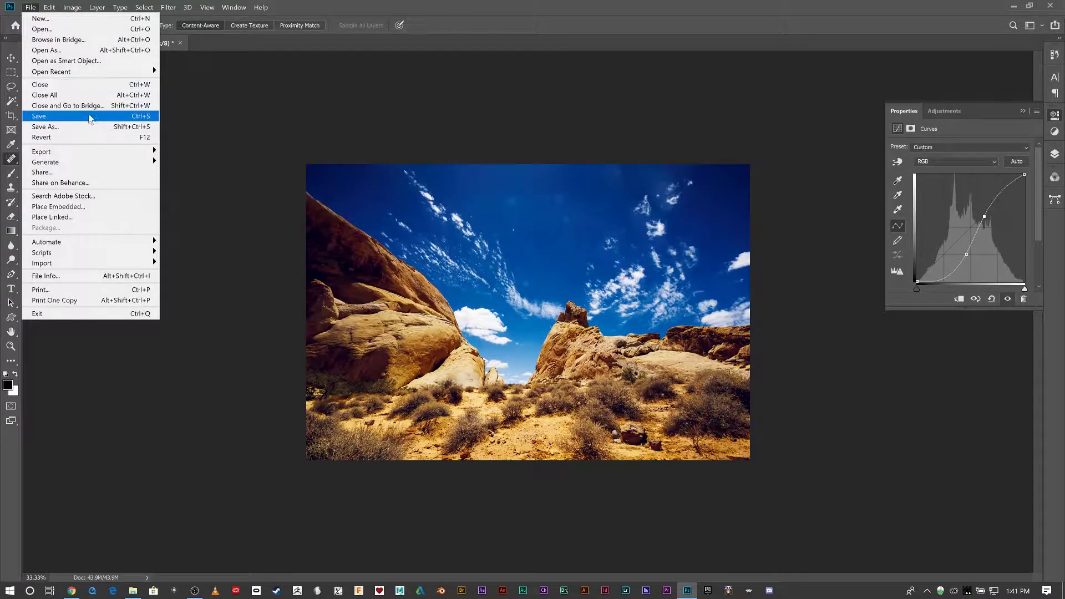
click(105, 128)
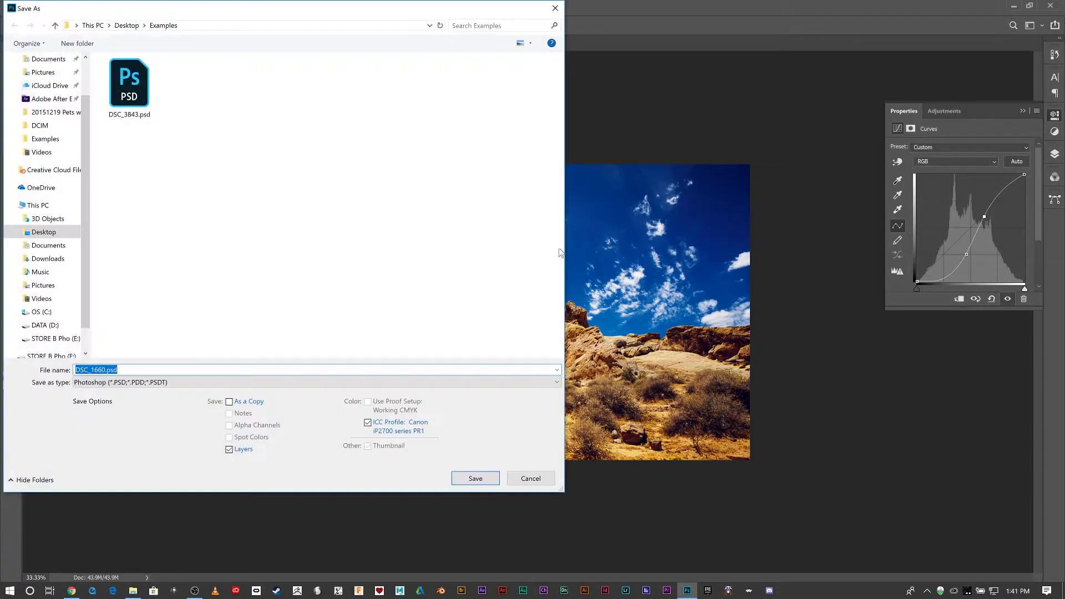
click(114, 383)
click(111, 473)
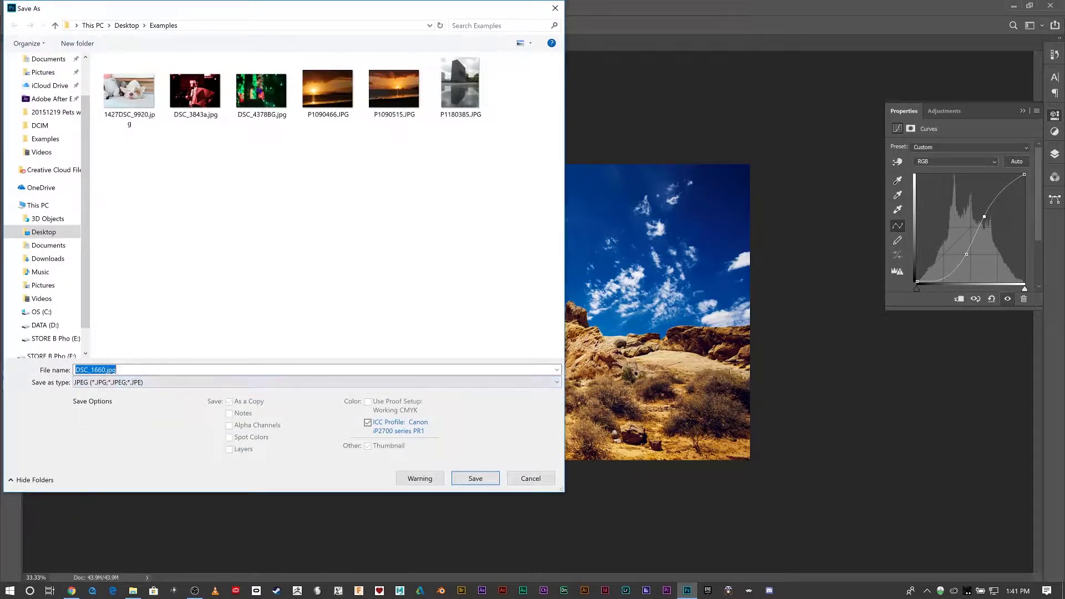
key(End)
key(Left)
key(Left)
key(Left)
key(Left)
key(Left)
text(a)
click(489, 478)
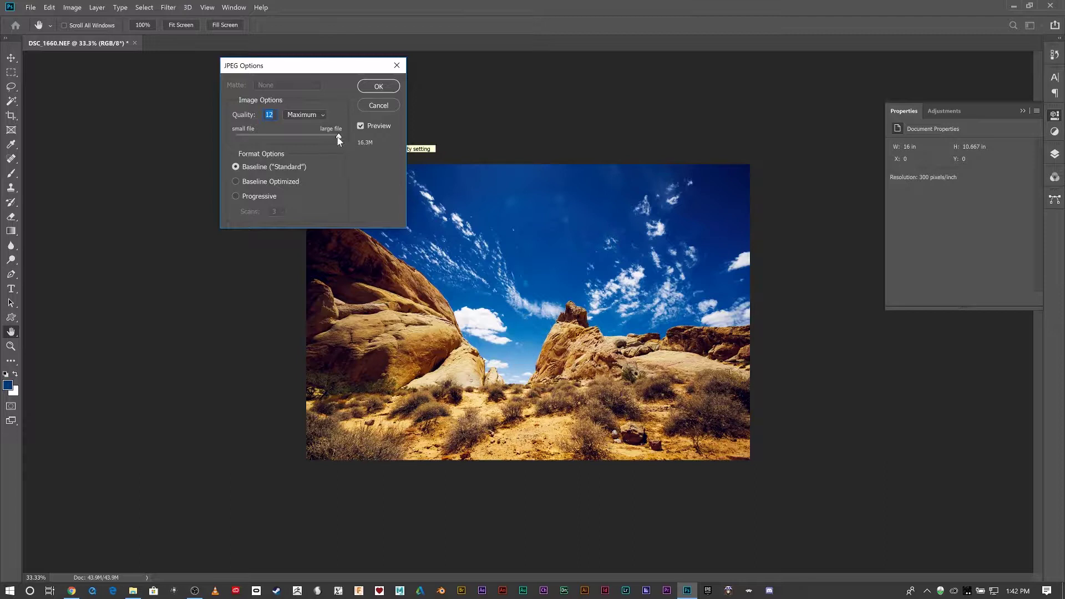
- Lower the JPEG quality from maximum toward a smaller file size and complete the save
drag(332, 139, 370, 146)
drag(339, 138, 300, 141)
drag(290, 139, 270, 139)
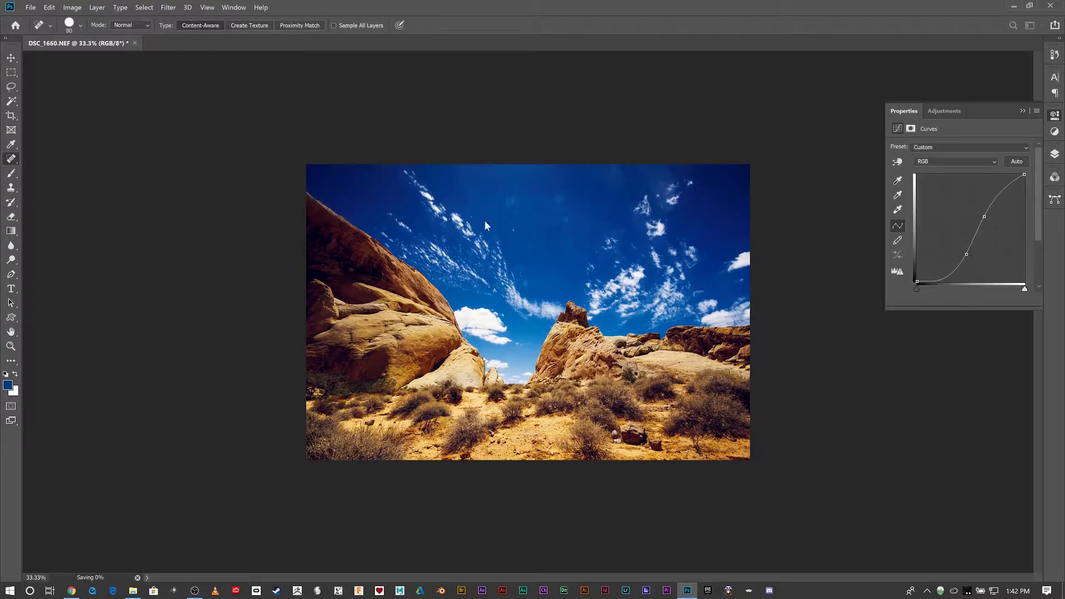
- Save the photo as another JPEG named DSC_166ww0.jpg in the Examples folder at maximum quality, 12
click(30, 8)
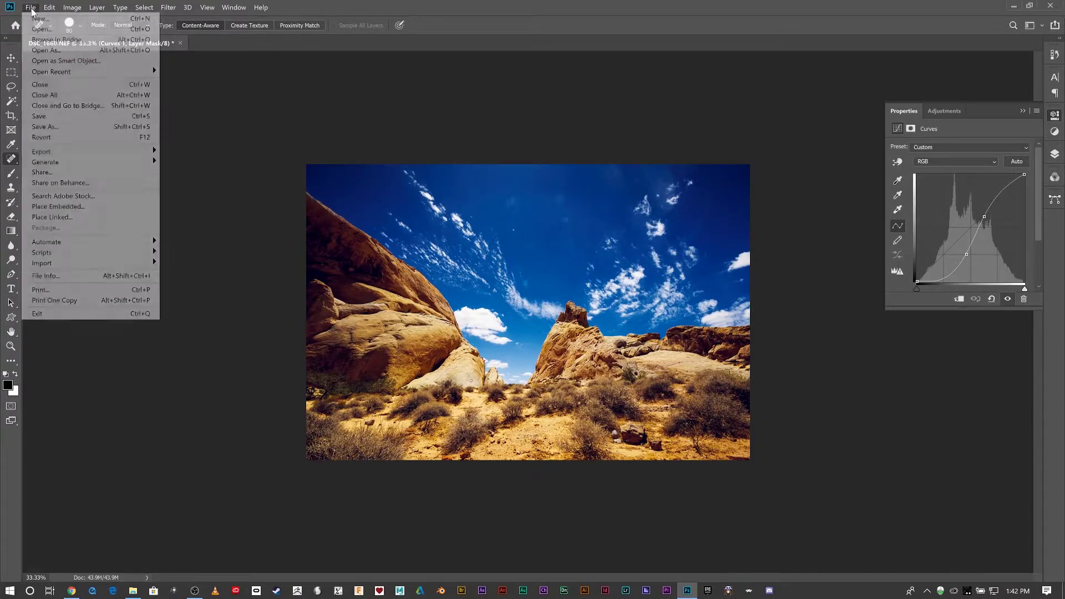
click(72, 127)
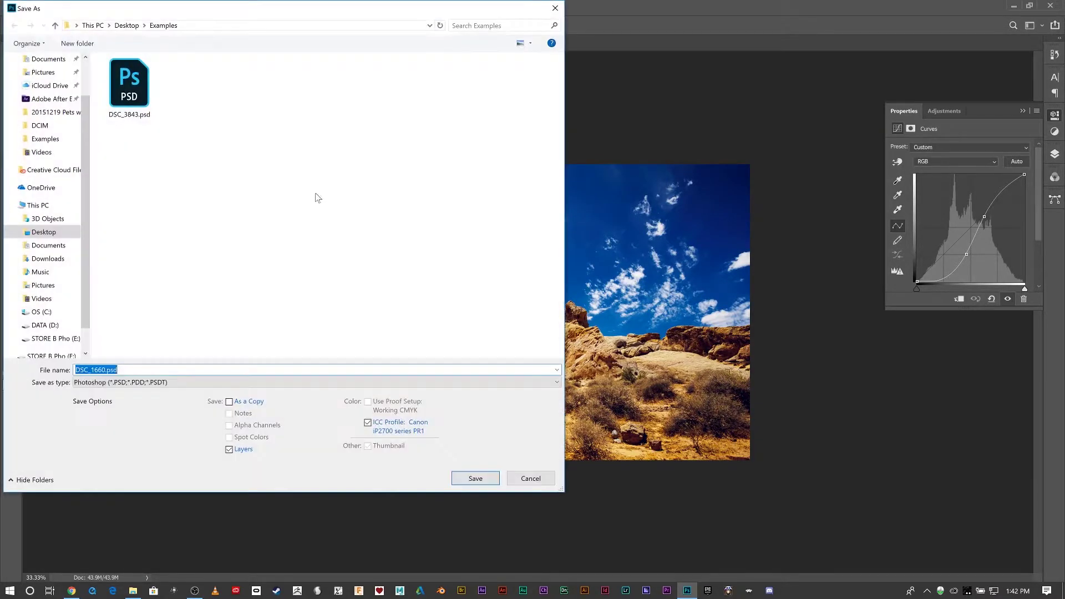
click(143, 383)
click(125, 472)
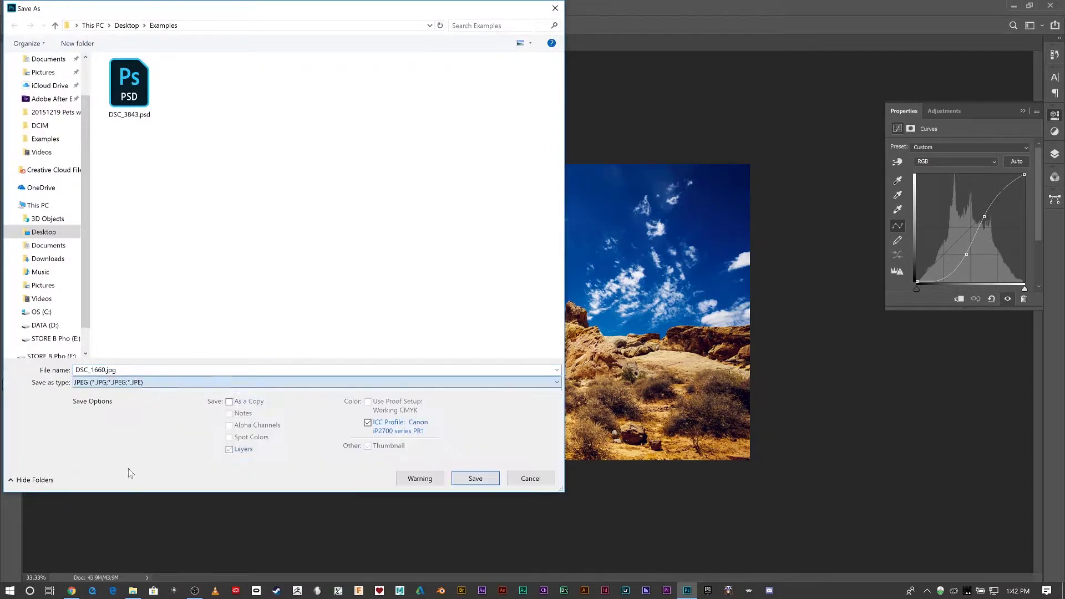
double_click(101, 370)
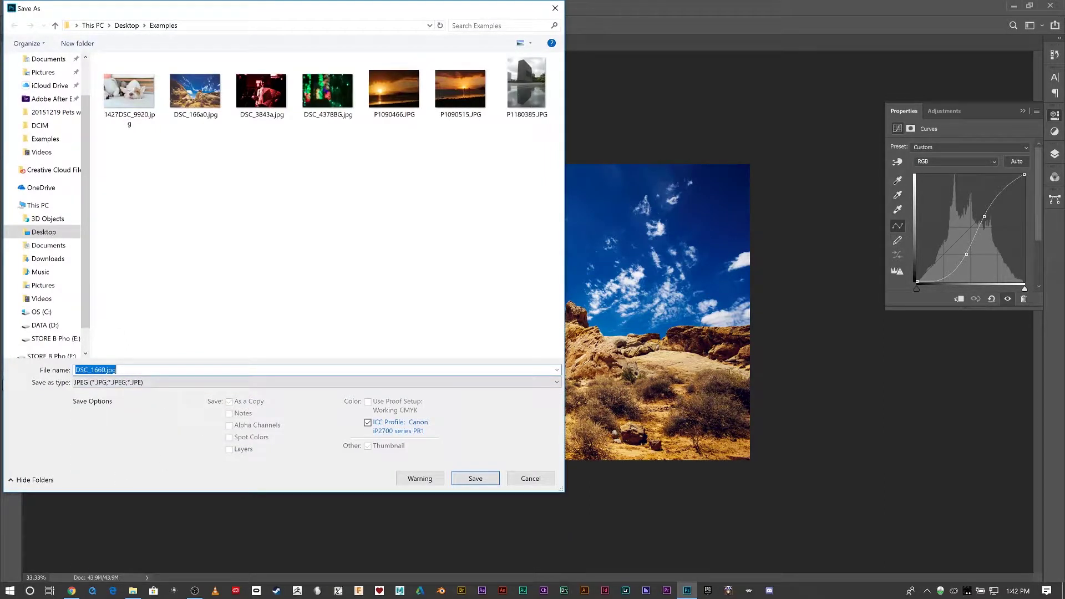
click(102, 370)
text(ww)
click(475, 481)
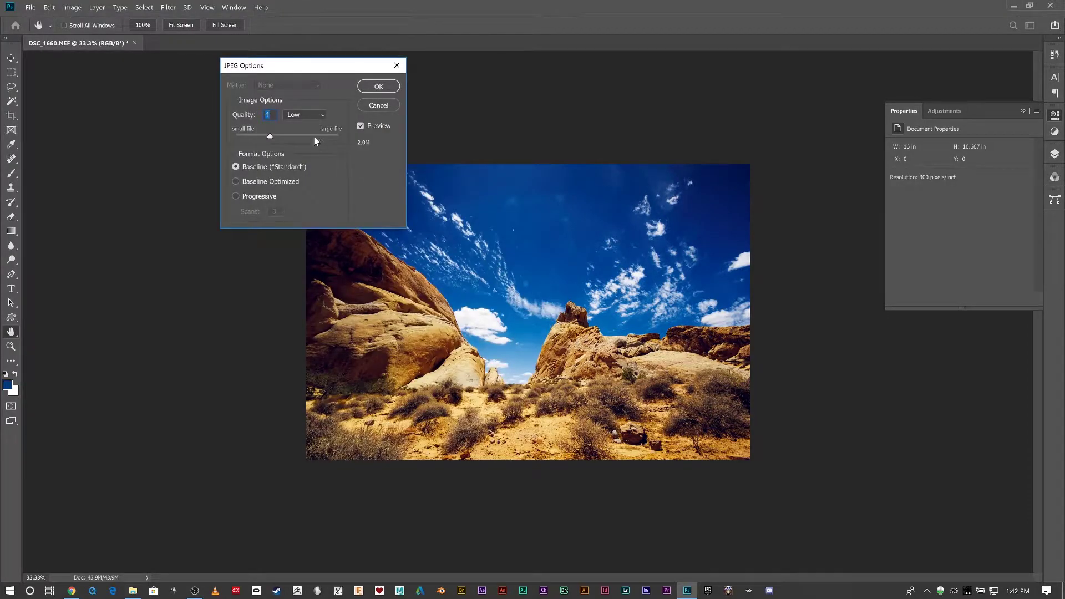
click(378, 86)
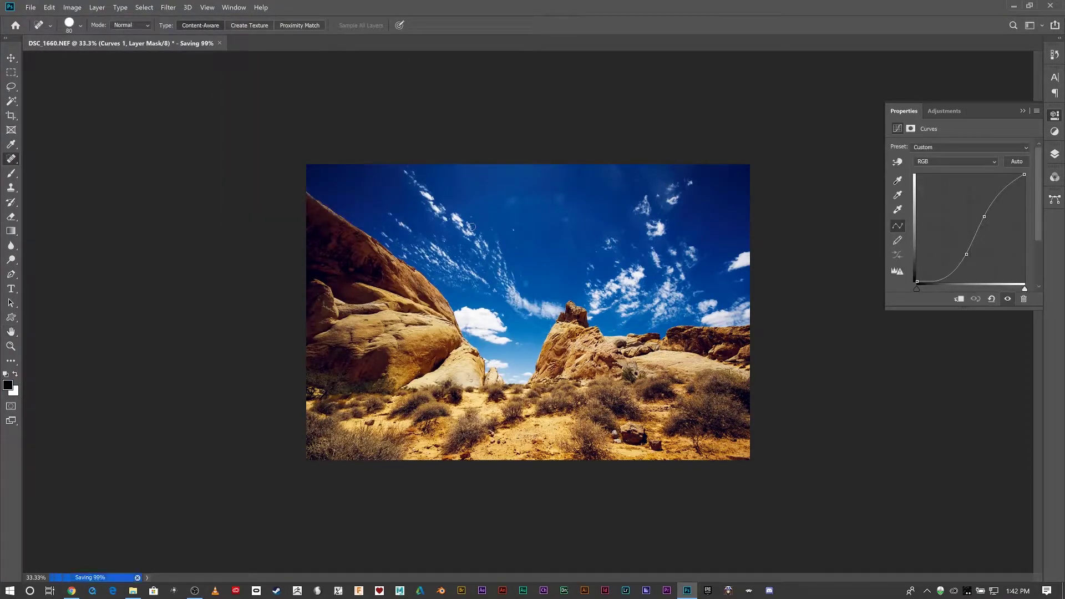
- Switch to the desktop, open the Examples folder in File Explorer and display its files as extra large icons
click(1014, 8)
double_click(21, 66)
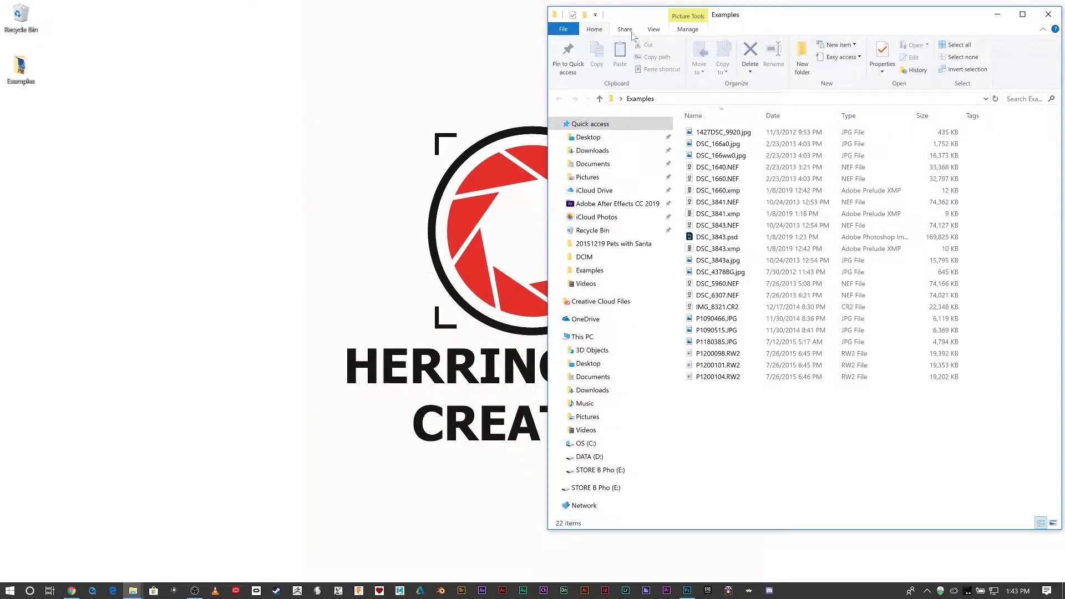
click(654, 30)
click(666, 45)
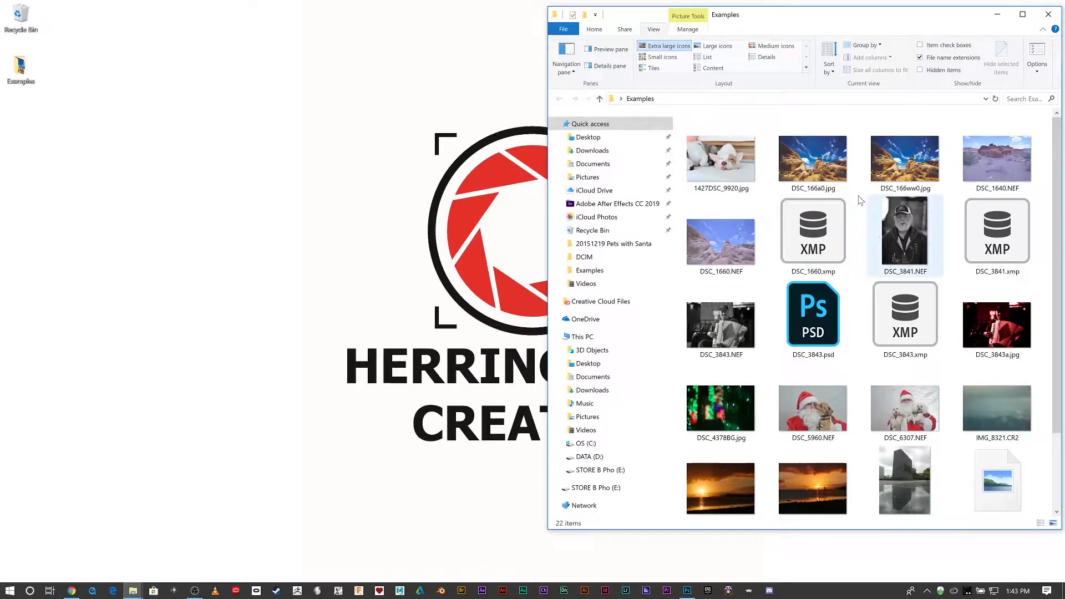
- Open DSC_166a0.jpg and DSC_166ww0.jpg in separate Photos windows and arrange them side by side
click(823, 161)
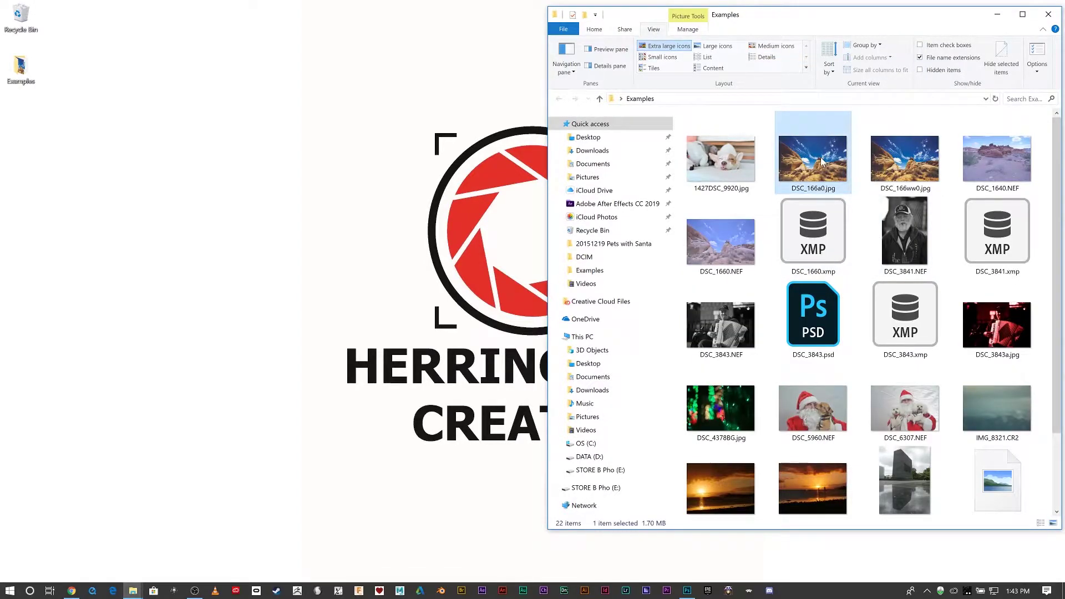
double_click(823, 161)
click(1026, 8)
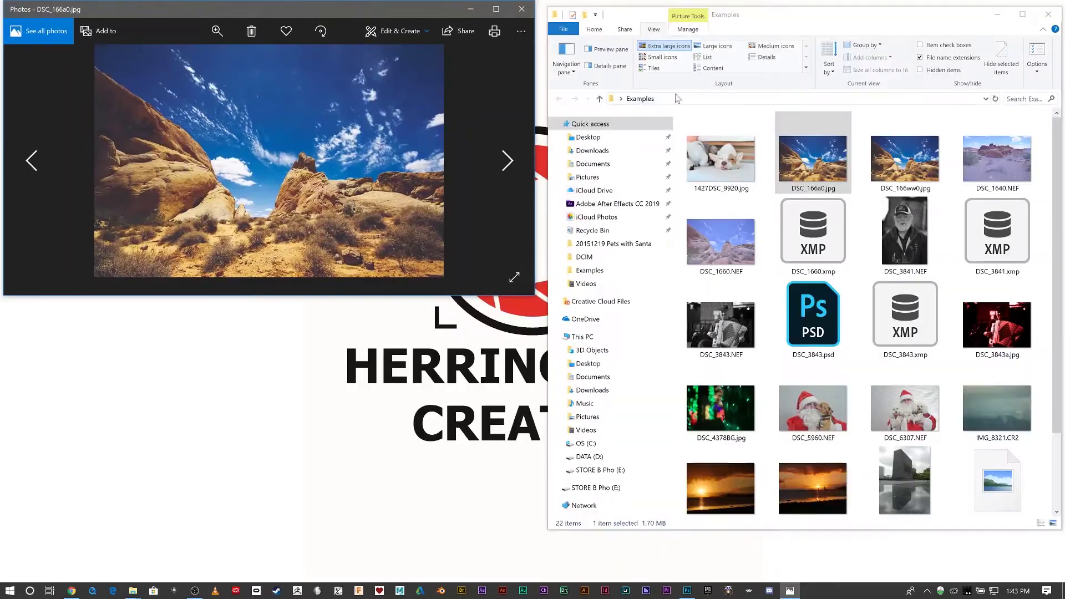
double_click(905, 159)
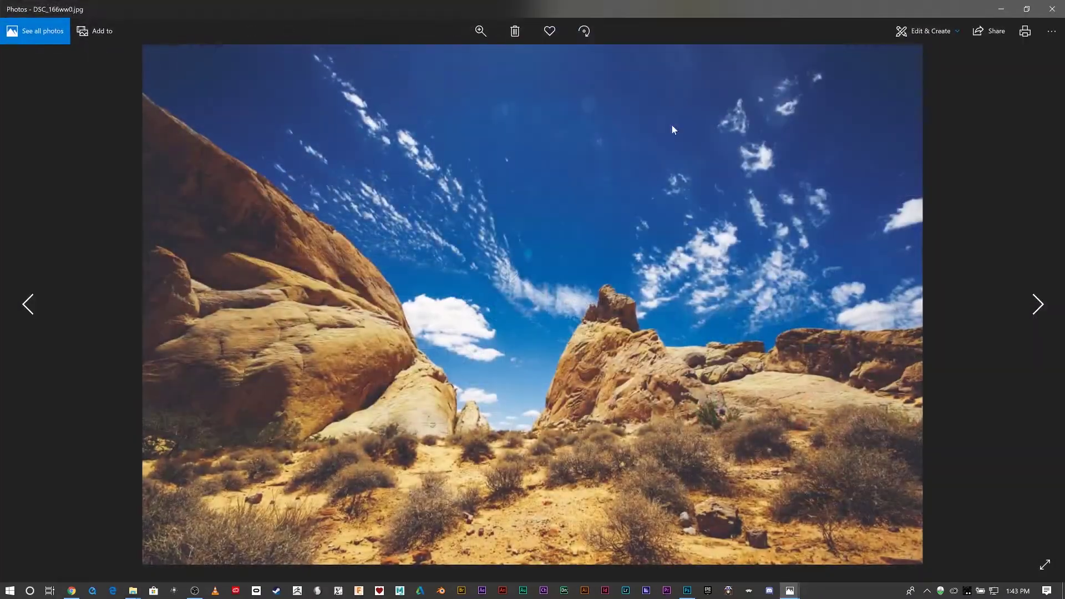
click(1027, 9)
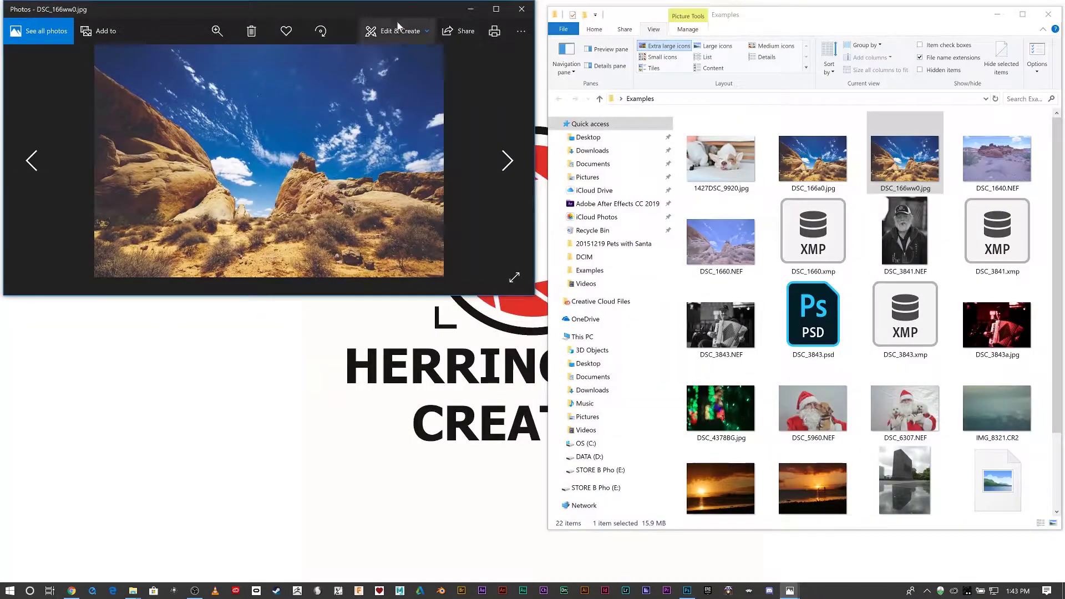
drag(397, 13, 884, 33)
click(272, 215)
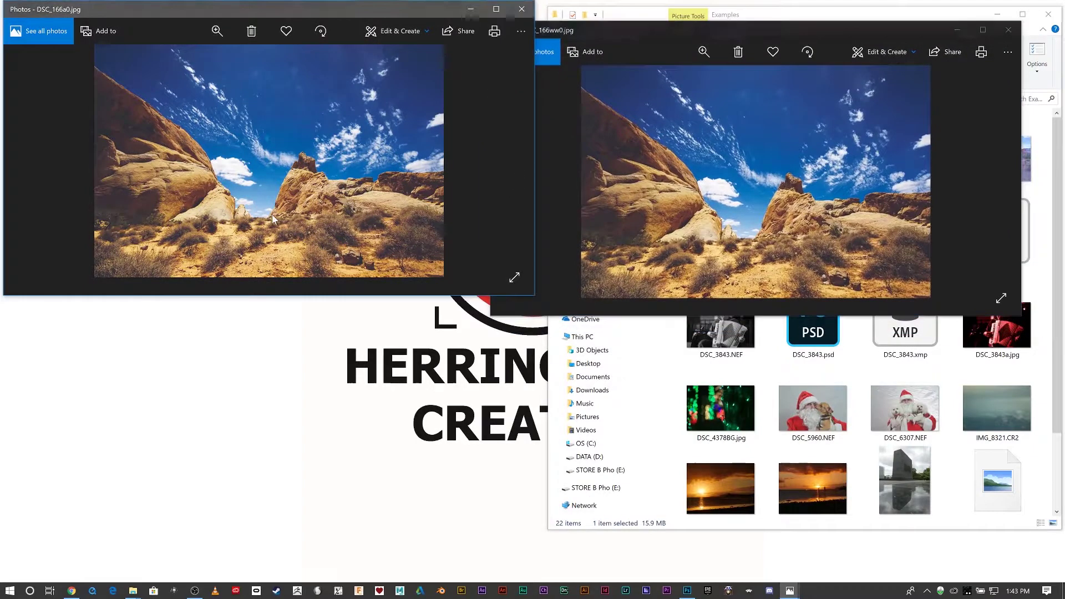
drag(278, 8, 273, 63)
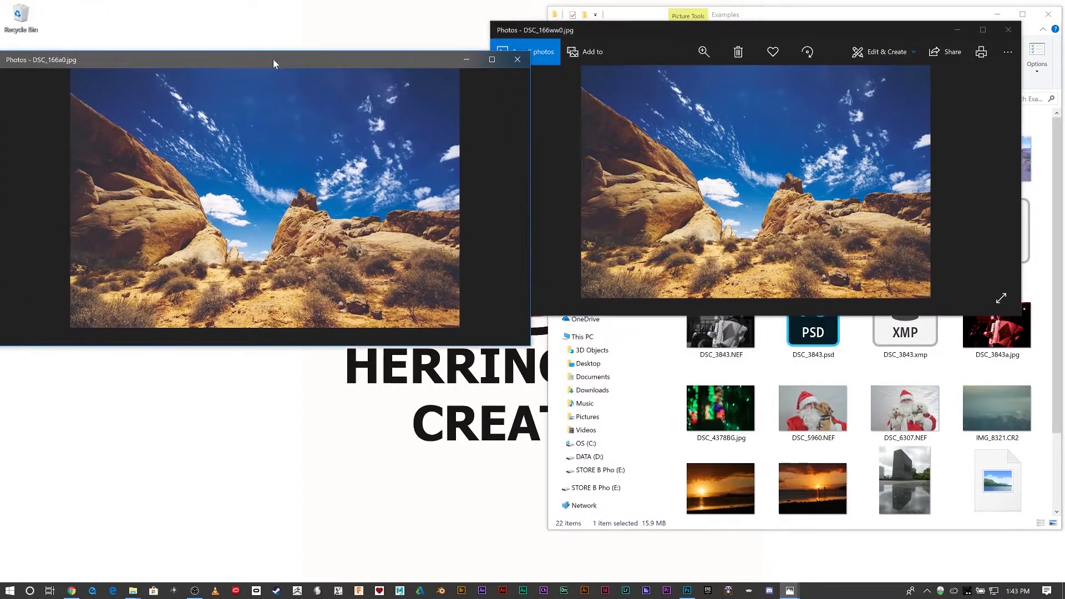
- Compare the detail of the clouds and central rock peak in both JPEGs at a similar enlargement
mouse_move(411, 152)
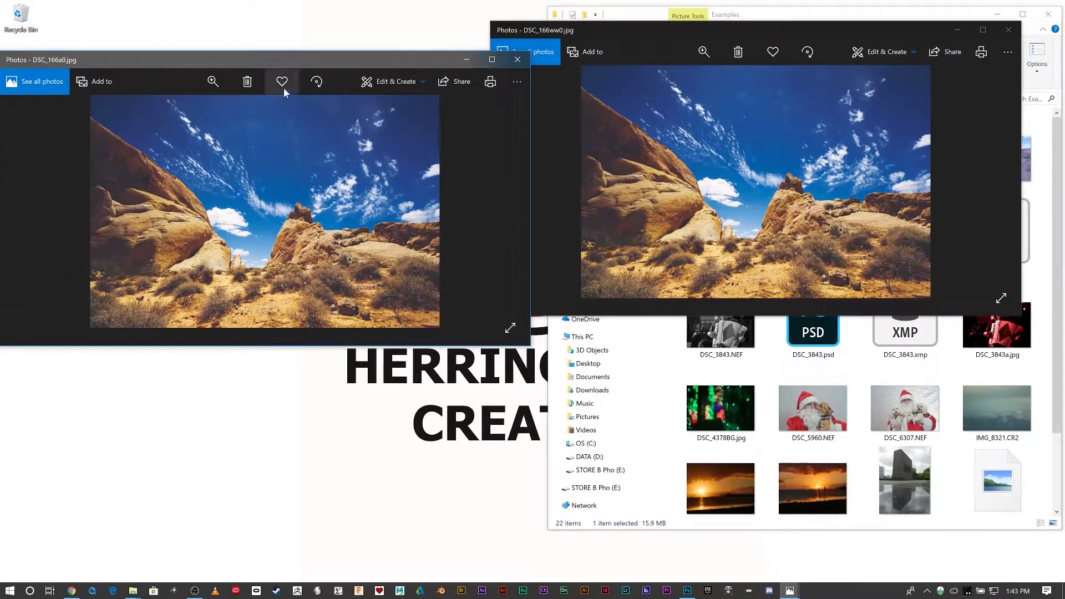
scroll(362, 148, up, 5)
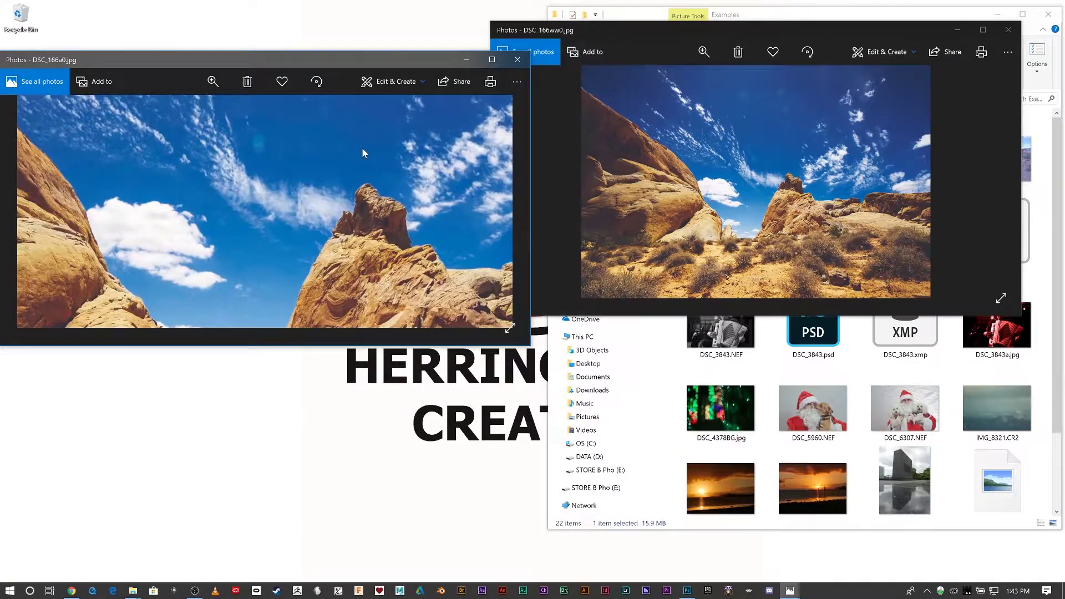
click(729, 194)
scroll(760, 196, up, 3)
scroll(760, 197, up, 2)
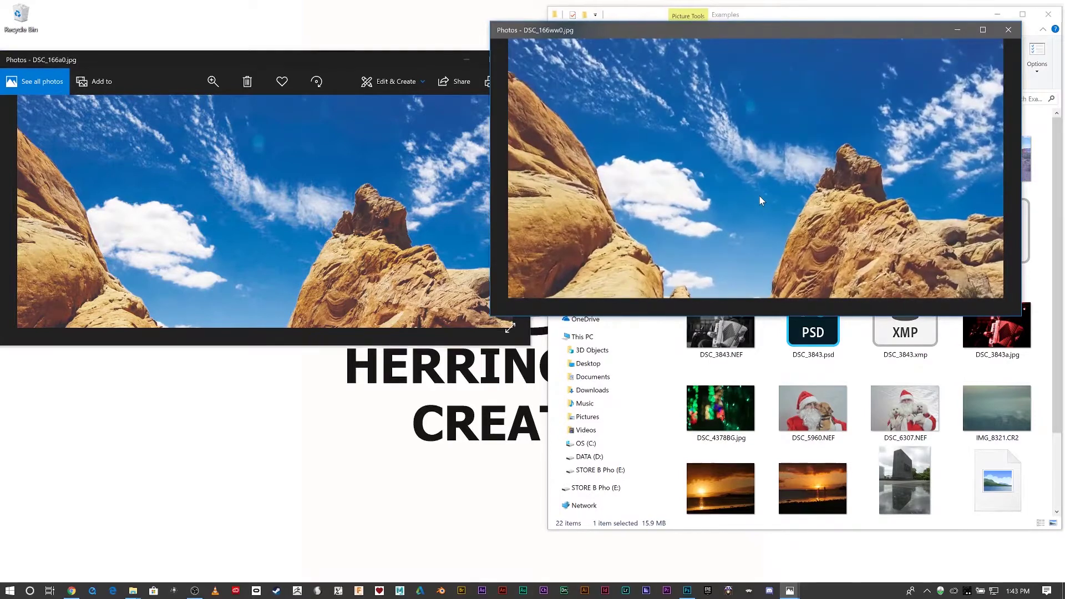
scroll(760, 201, up, 1)
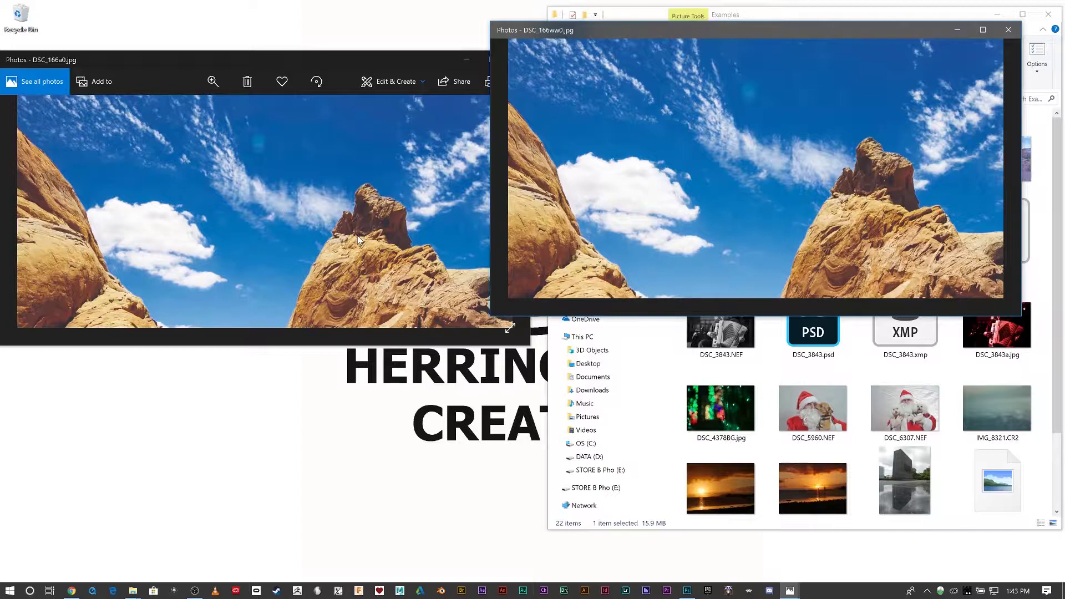
- Close both Photos windows and return to the desert photo in Photoshop
click(1008, 29)
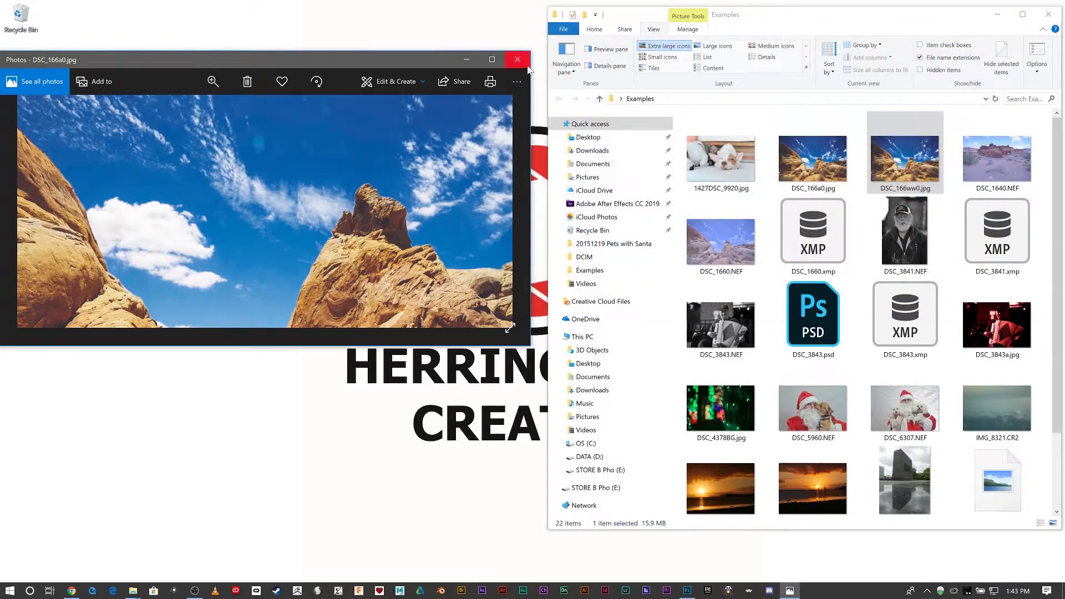
click(521, 59)
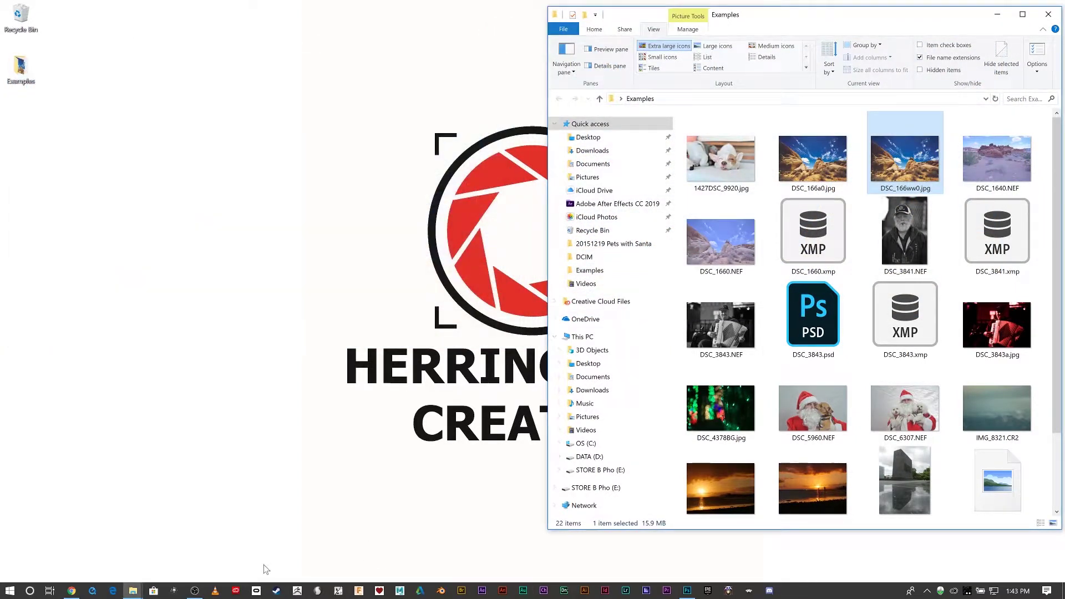
click(687, 591)
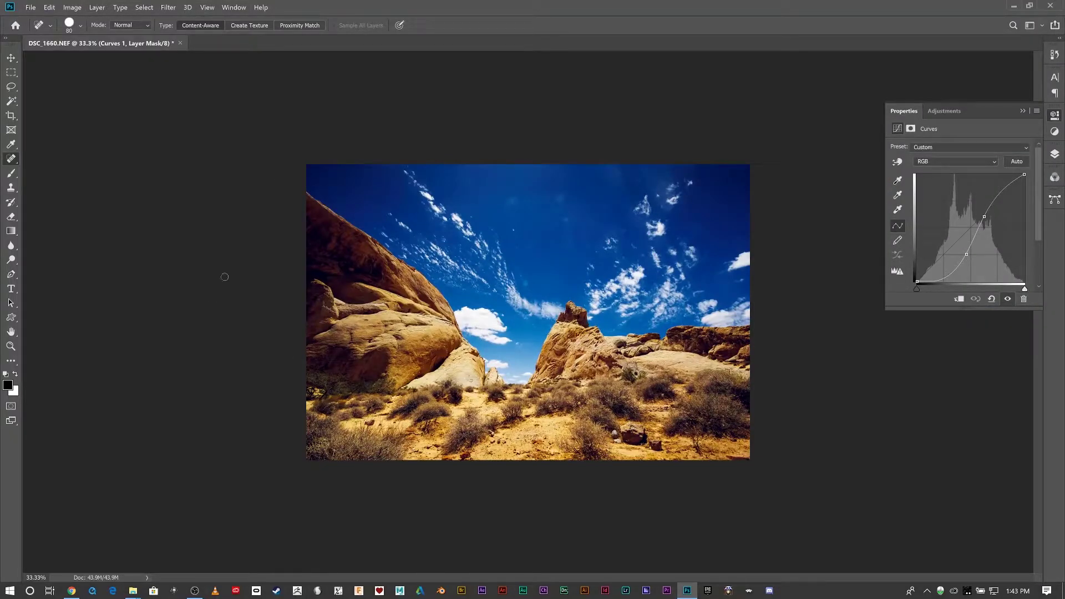
- Review the photo's dimensions and resolution in the Image Size settings and leave without changes
click(72, 7)
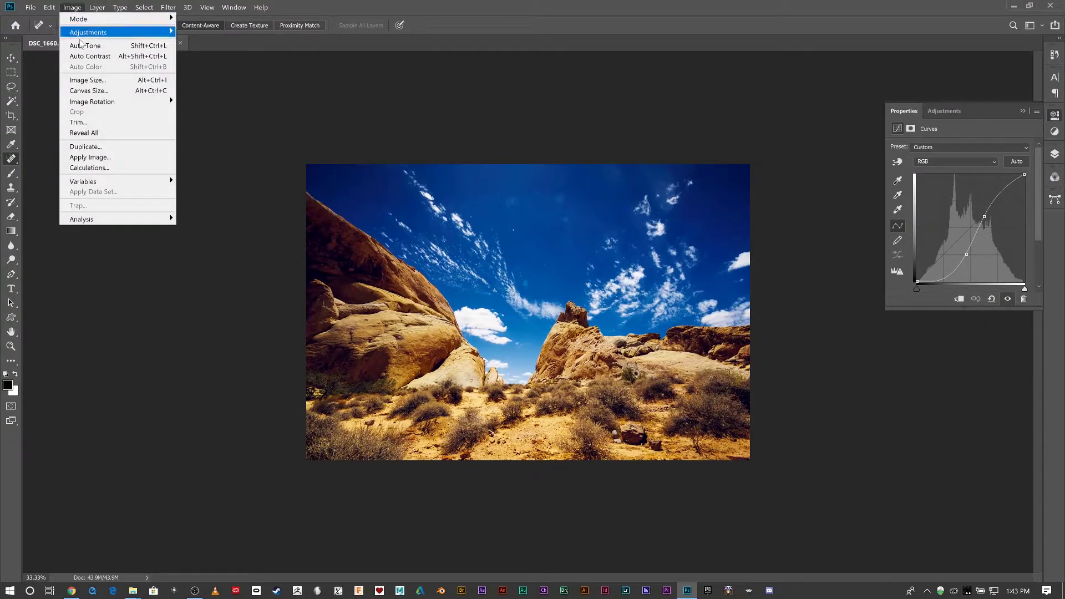
click(100, 81)
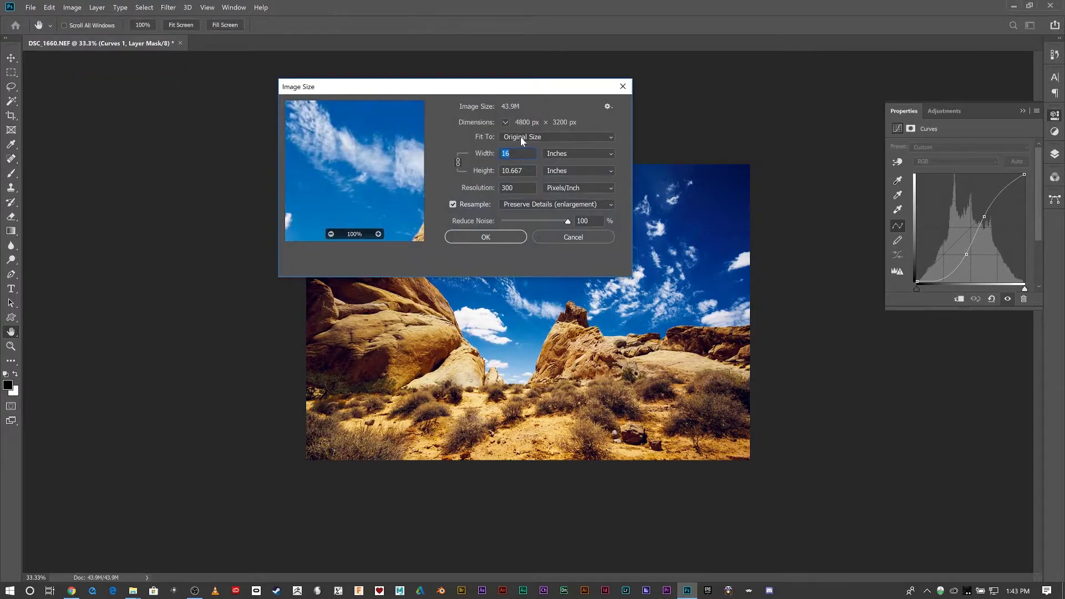
click(545, 238)
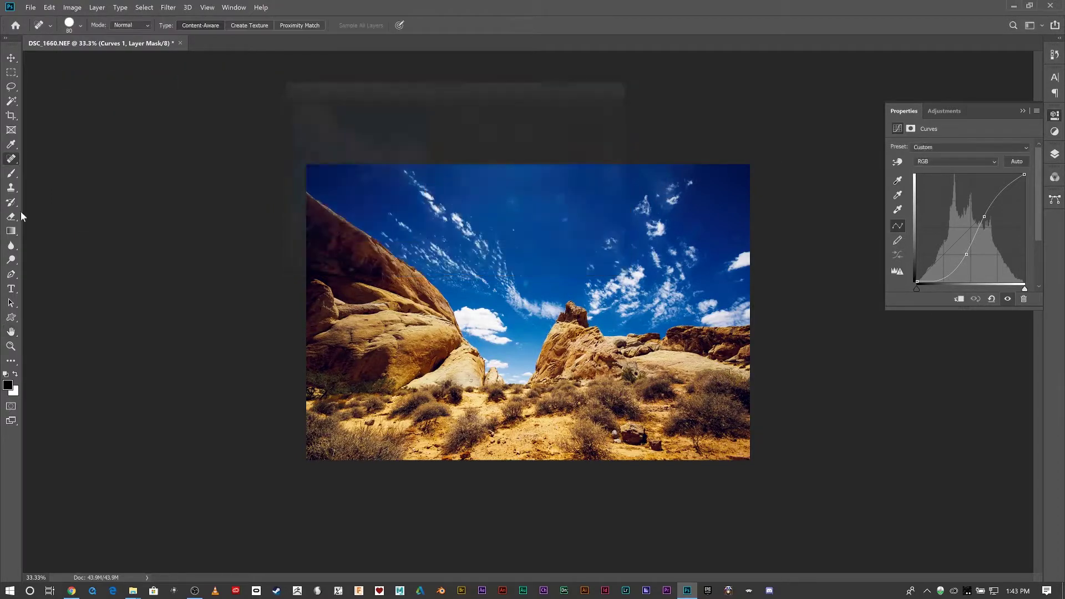
- Save the photo as a JPEG named DSC_1660.jpg in the Examples folder and set its quality to 6, Medium
click(30, 7)
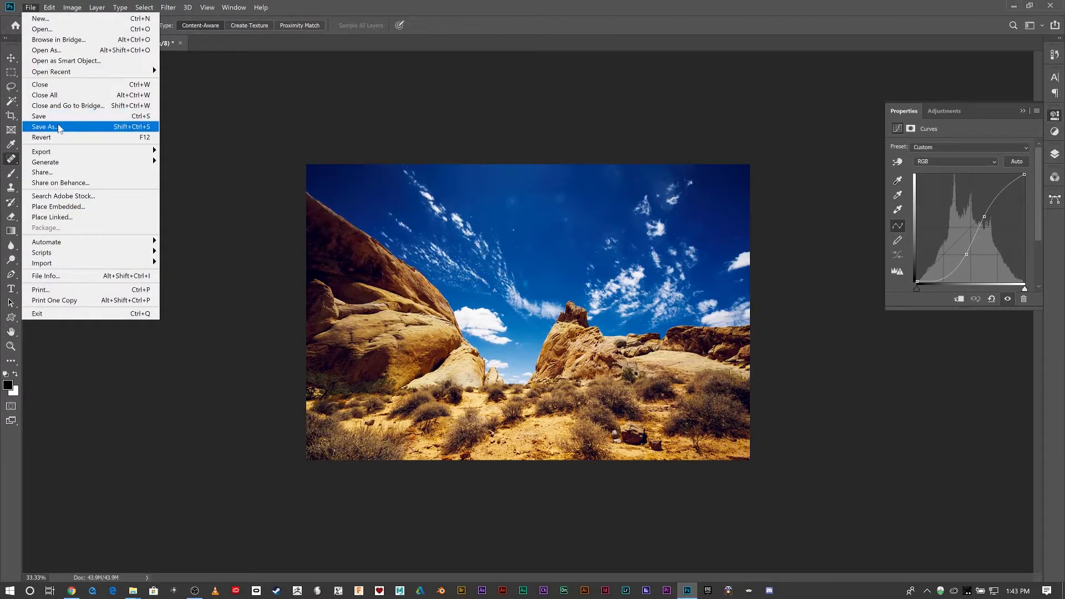
click(34, 126)
click(205, 382)
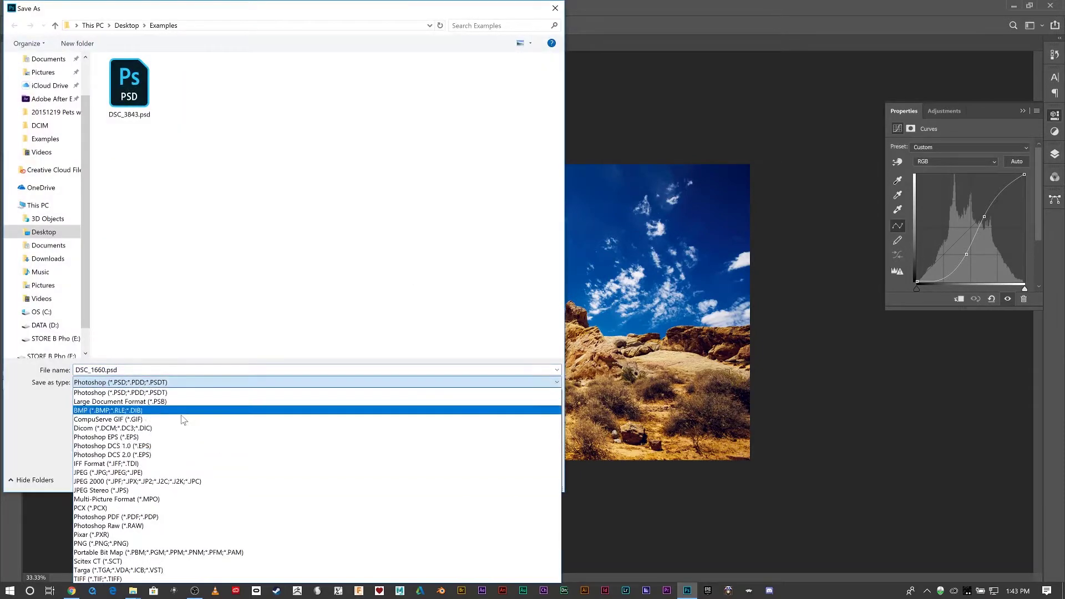
click(178, 473)
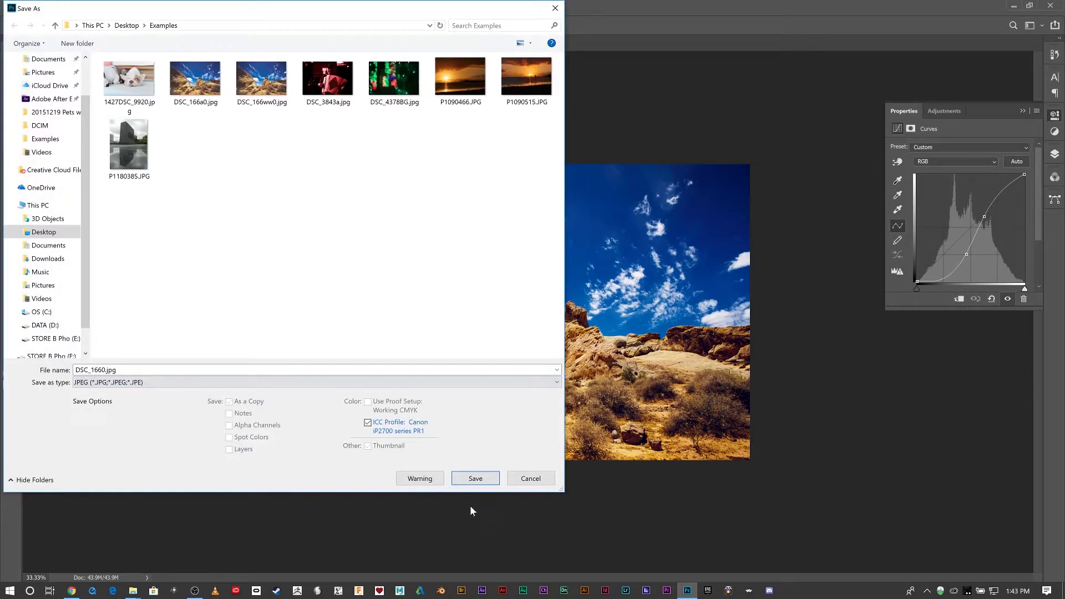
click(475, 478)
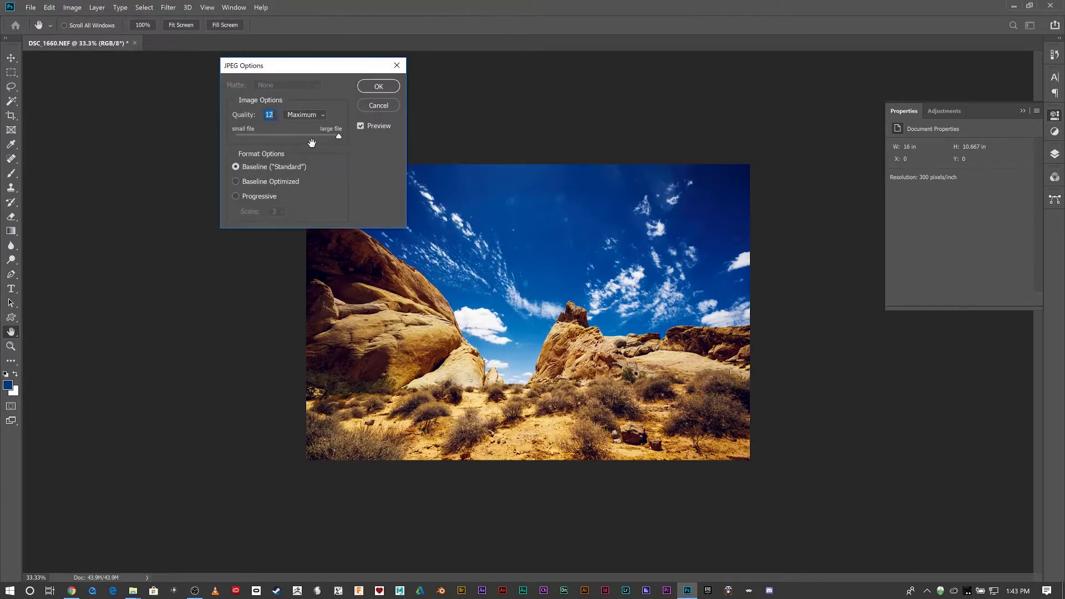
click(286, 135)
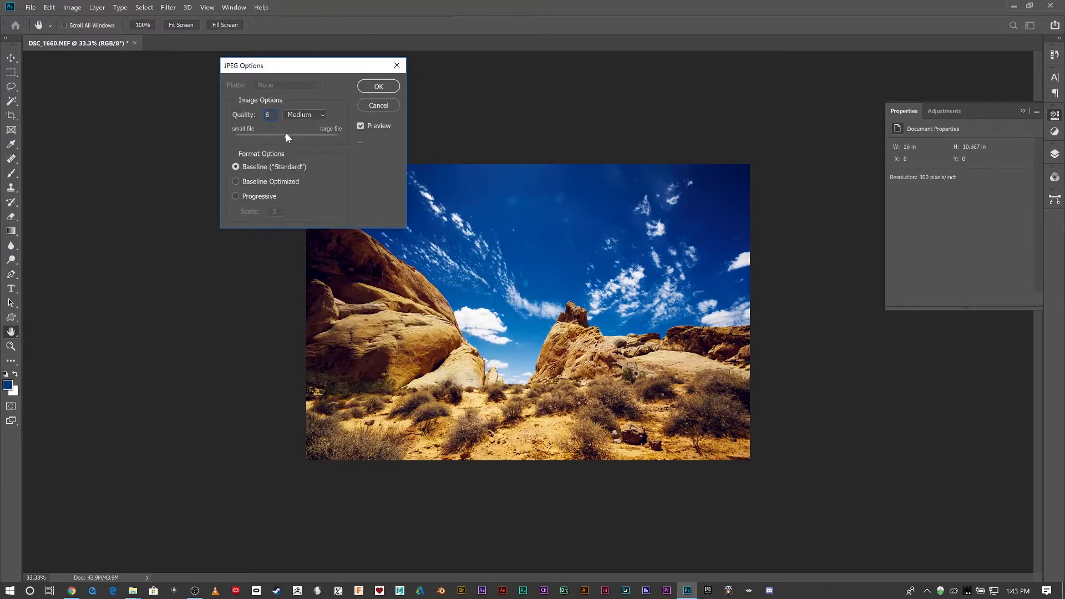